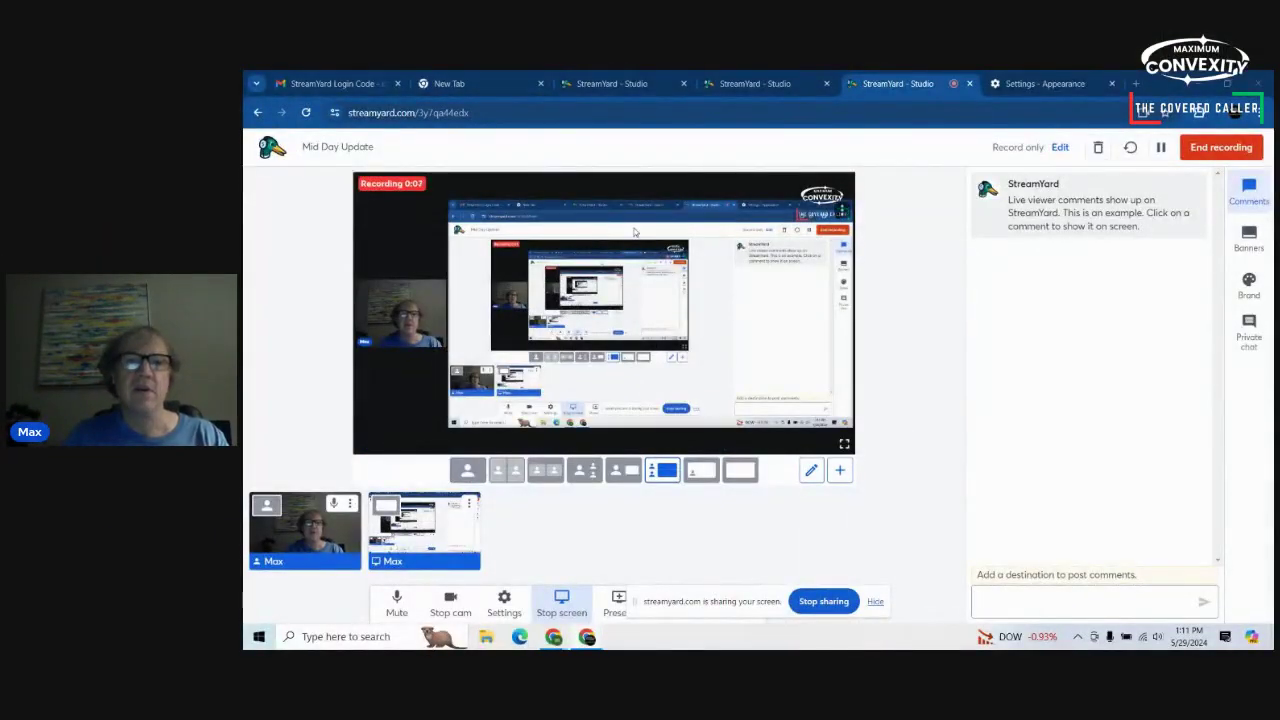
- Switch to the TradingView window and examine the latest price action on the Nasdaq 100 Index 30-minute chart
key("super+Tab")
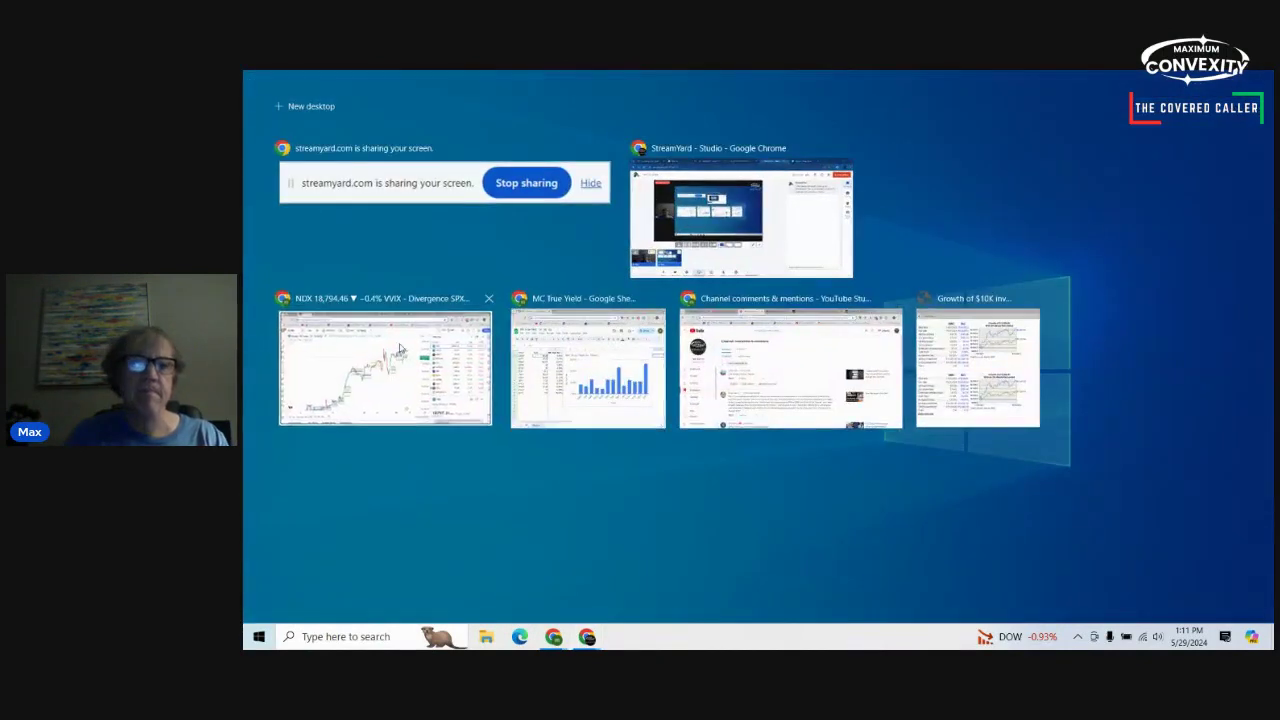
left_click(399, 348)
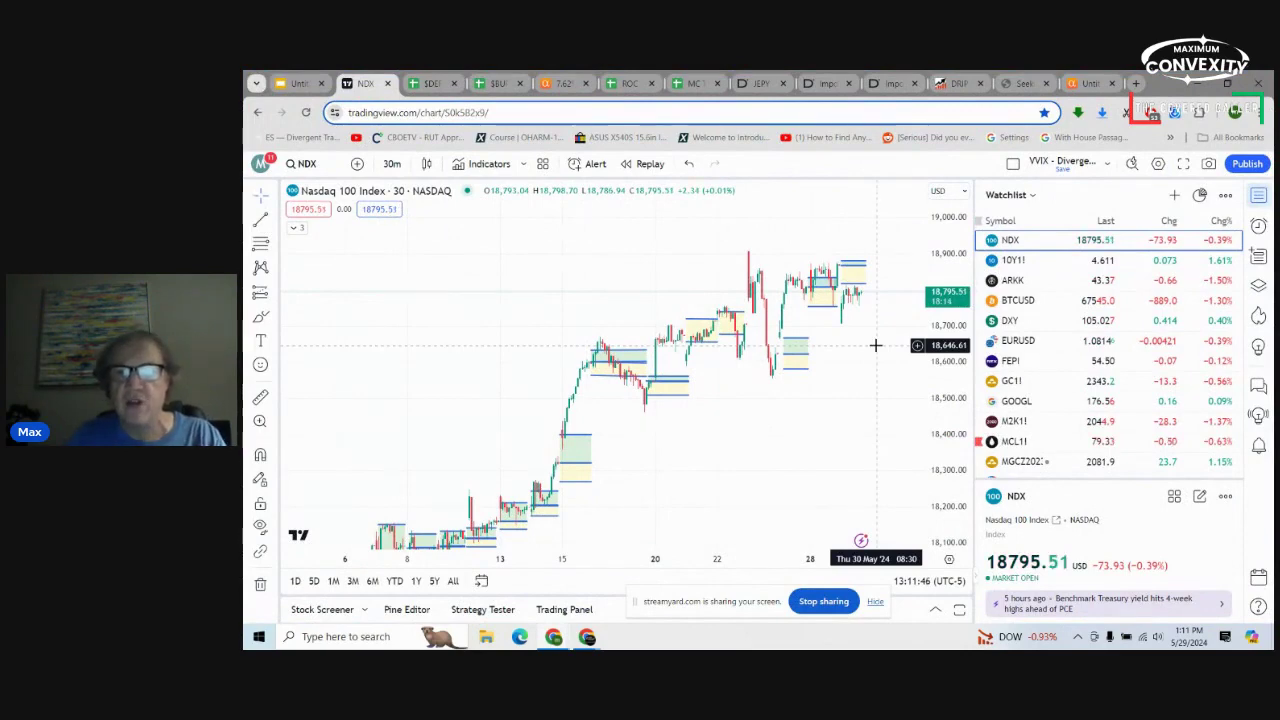
scroll(884, 285, "up", 4)
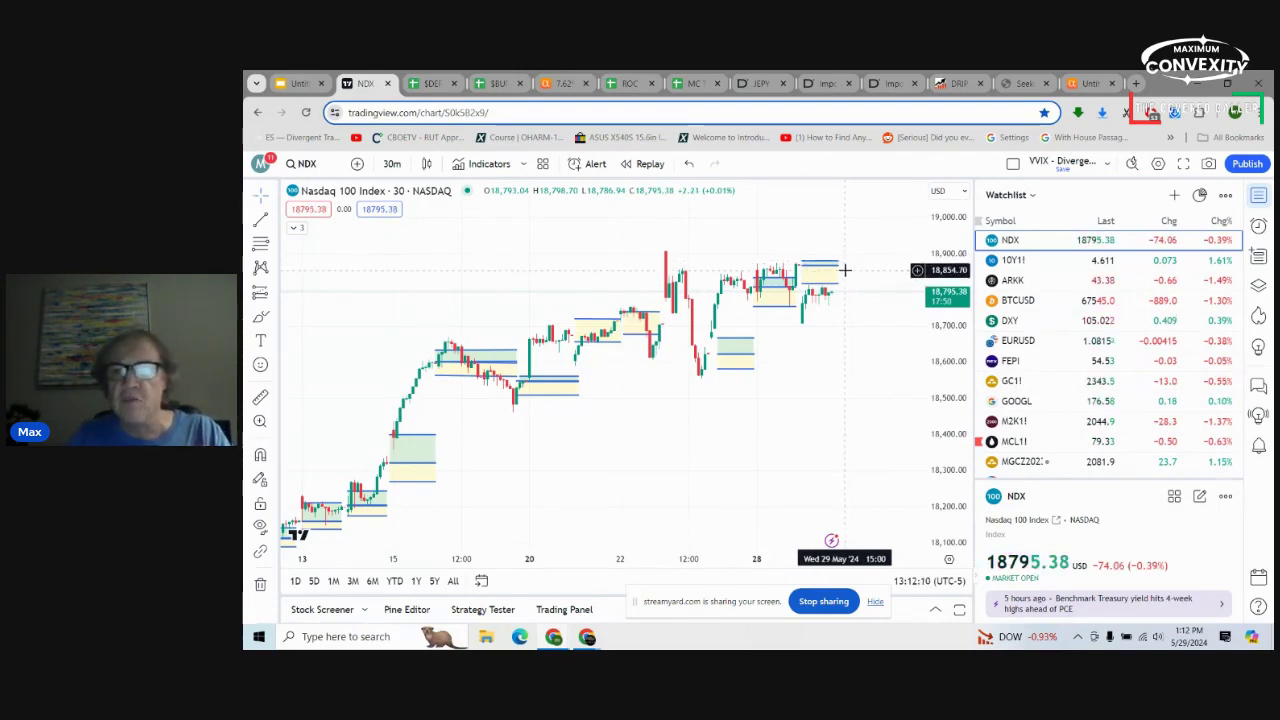
- Change the chart's symbol to SPX to show the S&P 500 Index
left_click(322, 170)
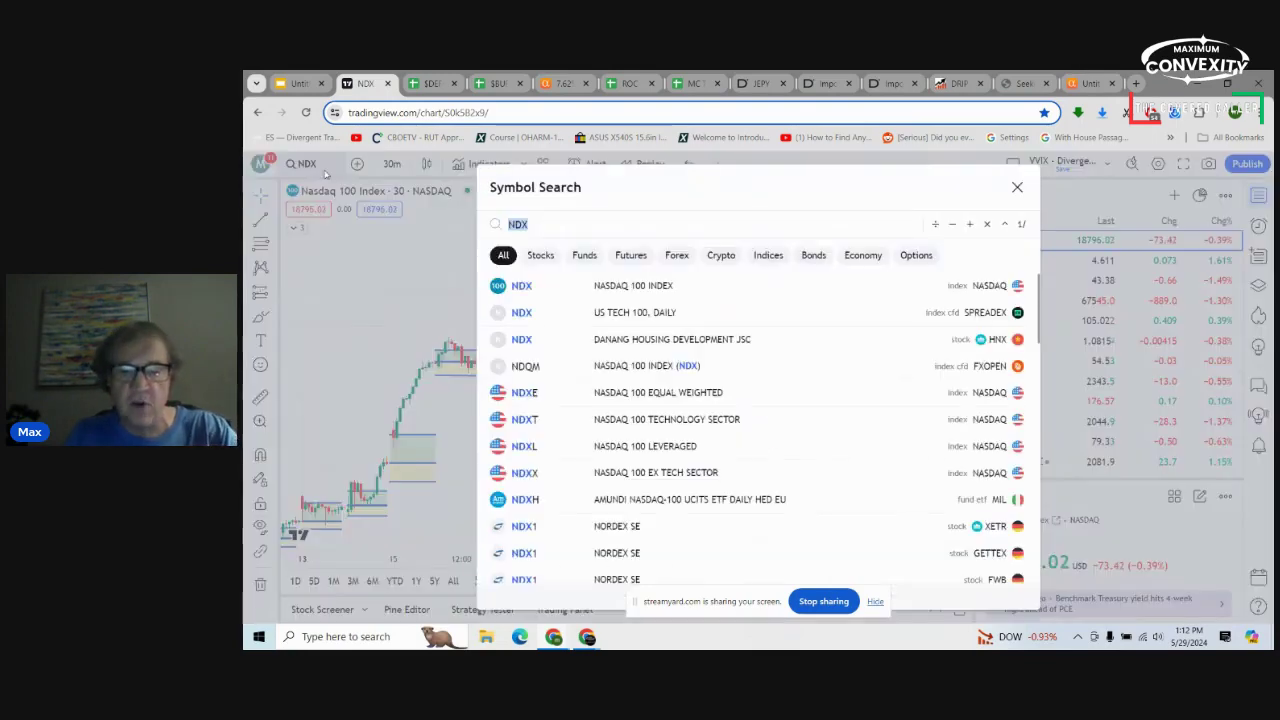
type("JE")
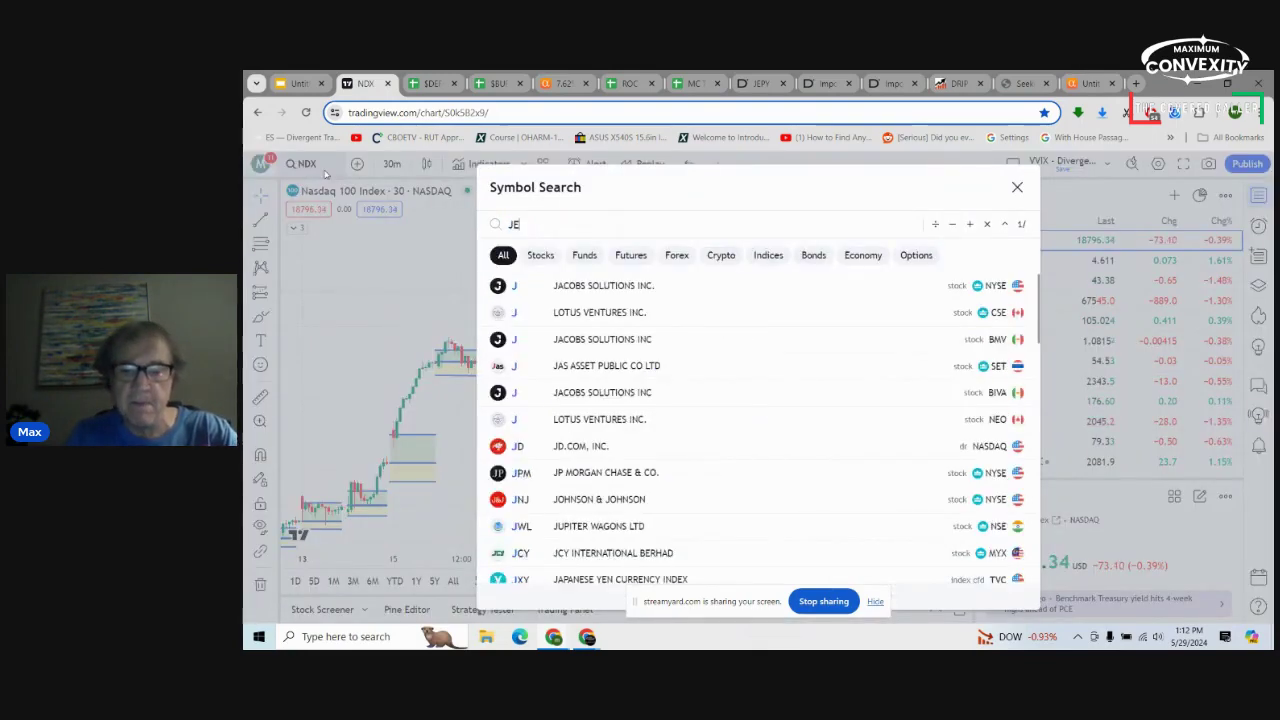
key("BackSpace")
key("BackSpace")
type("SPX")
key("Return")
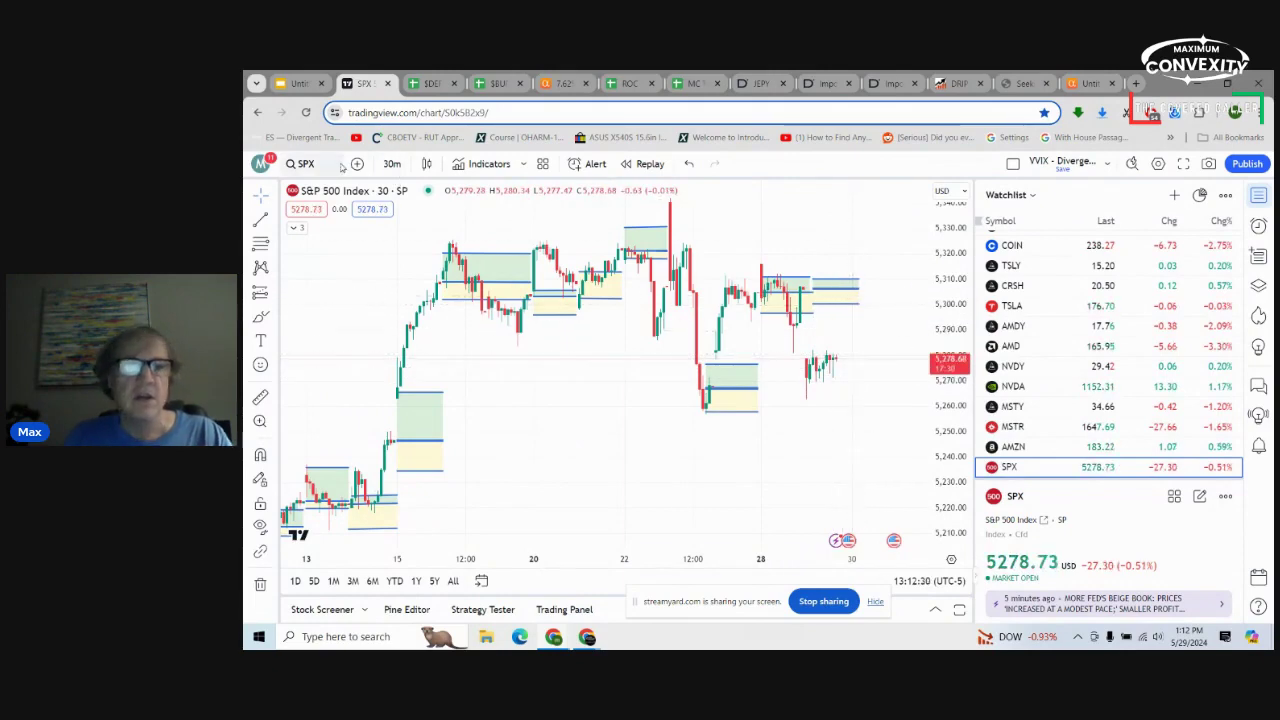
- Load the RUT small-cap index in the chart and compress its price scale to view more of May's price range
left_click(303, 164)
type("RUT")
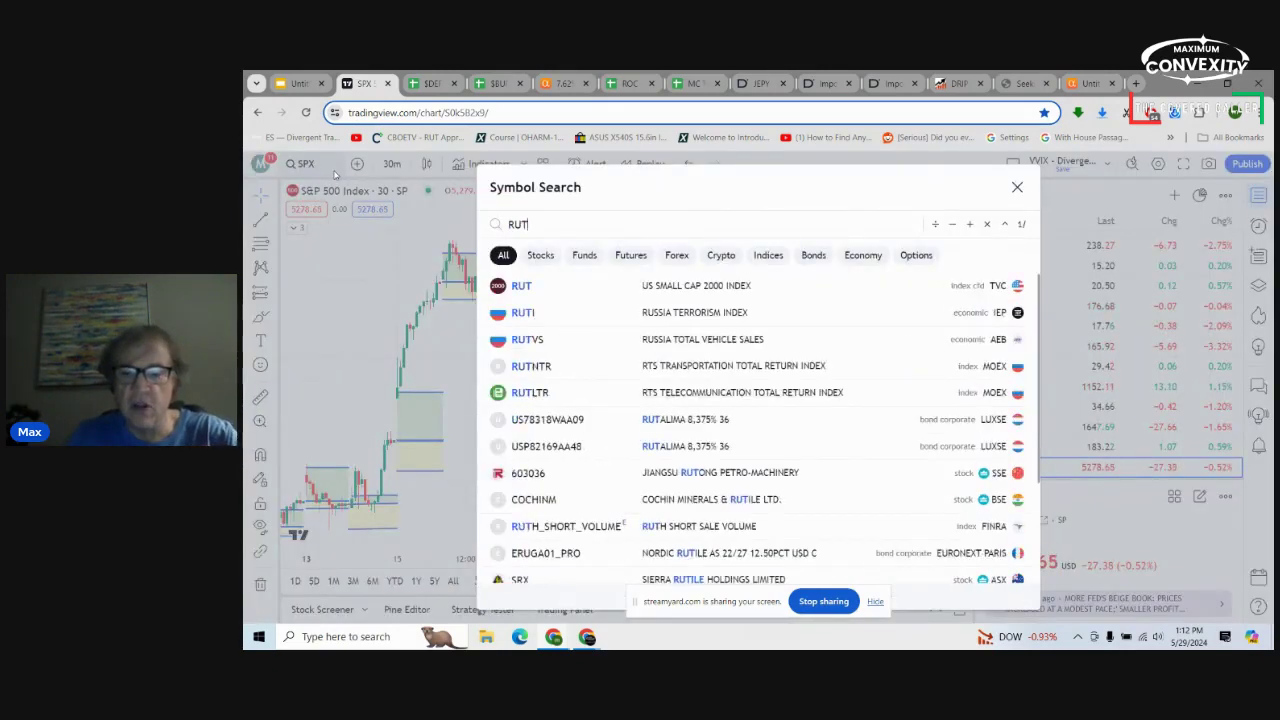
key("Return")
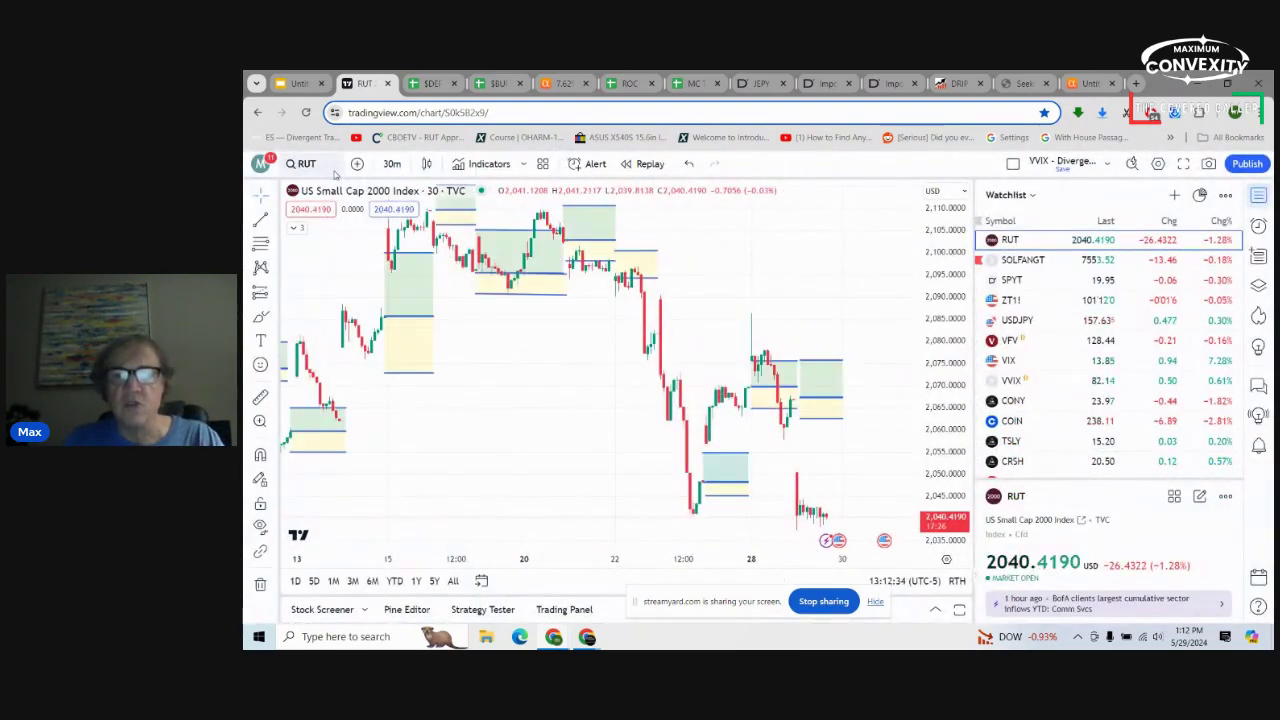
left_click_drag(941, 300, 950, 306)
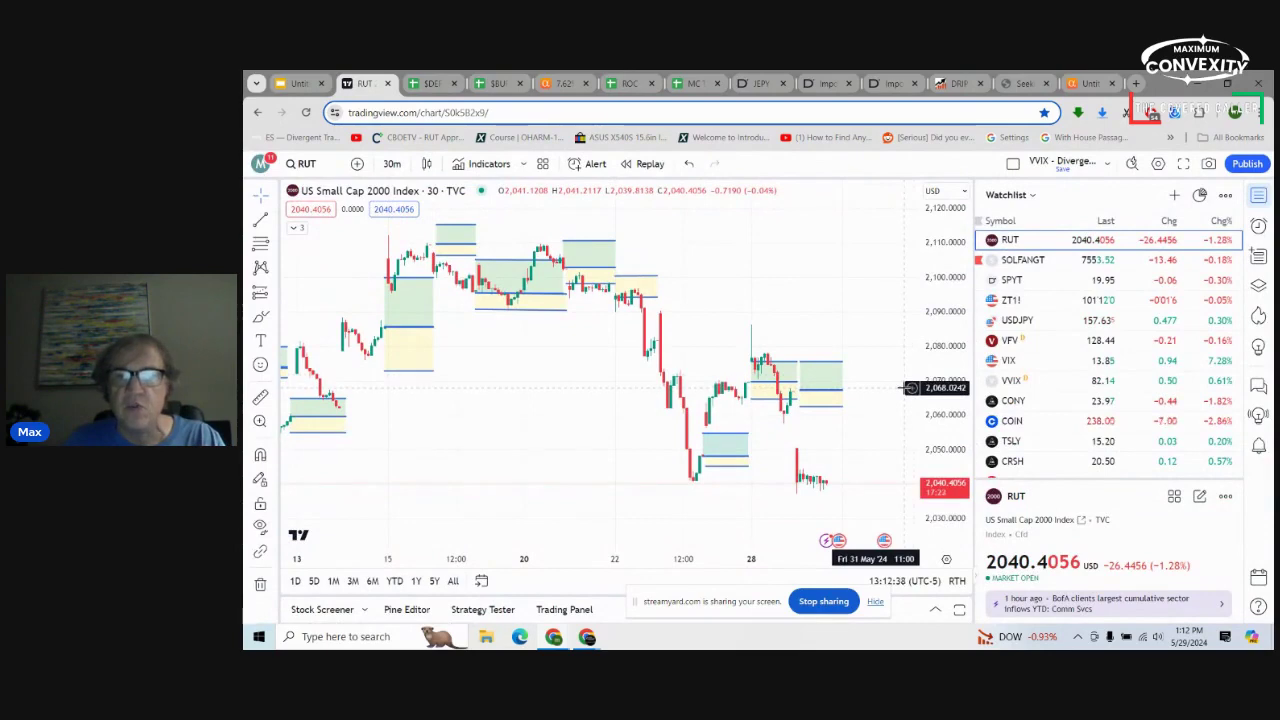
scroll(910, 387, "down", 2)
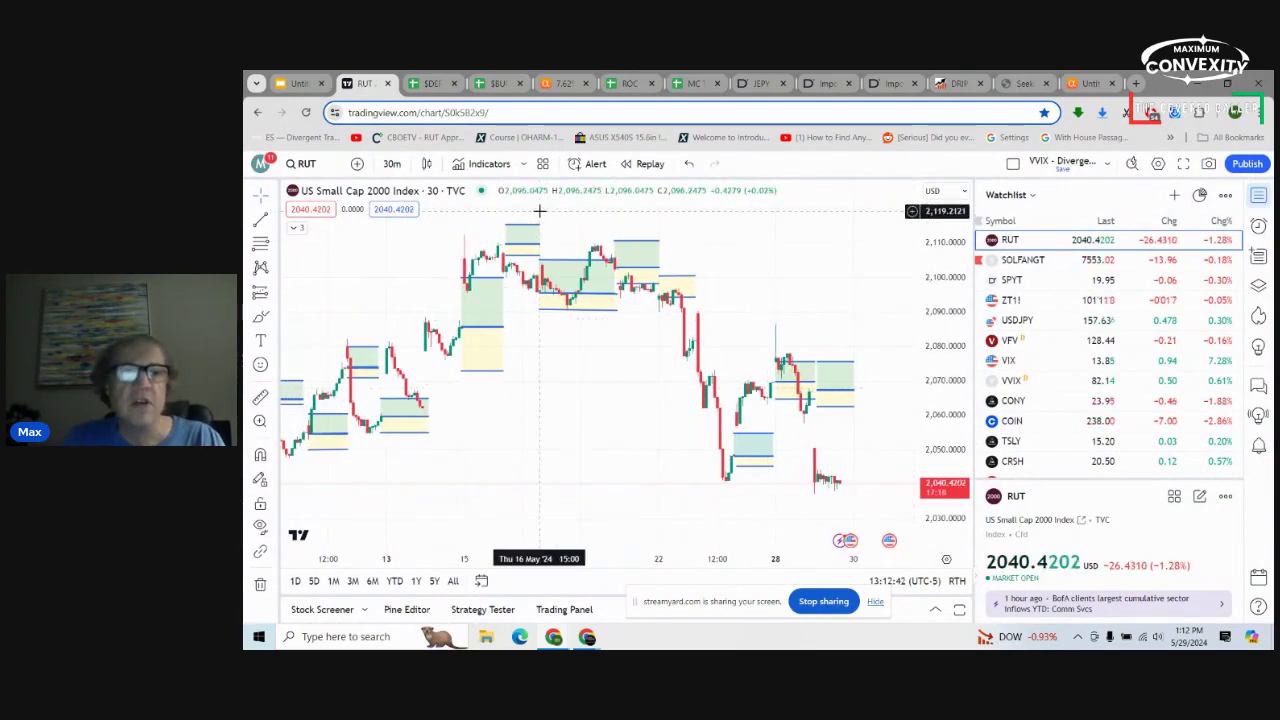
- Switch to the $DEFIANCE spreadsheet, show the 5 Minute Max sheet and select IWMY's Current P/L for May 29
left_click(432, 83)
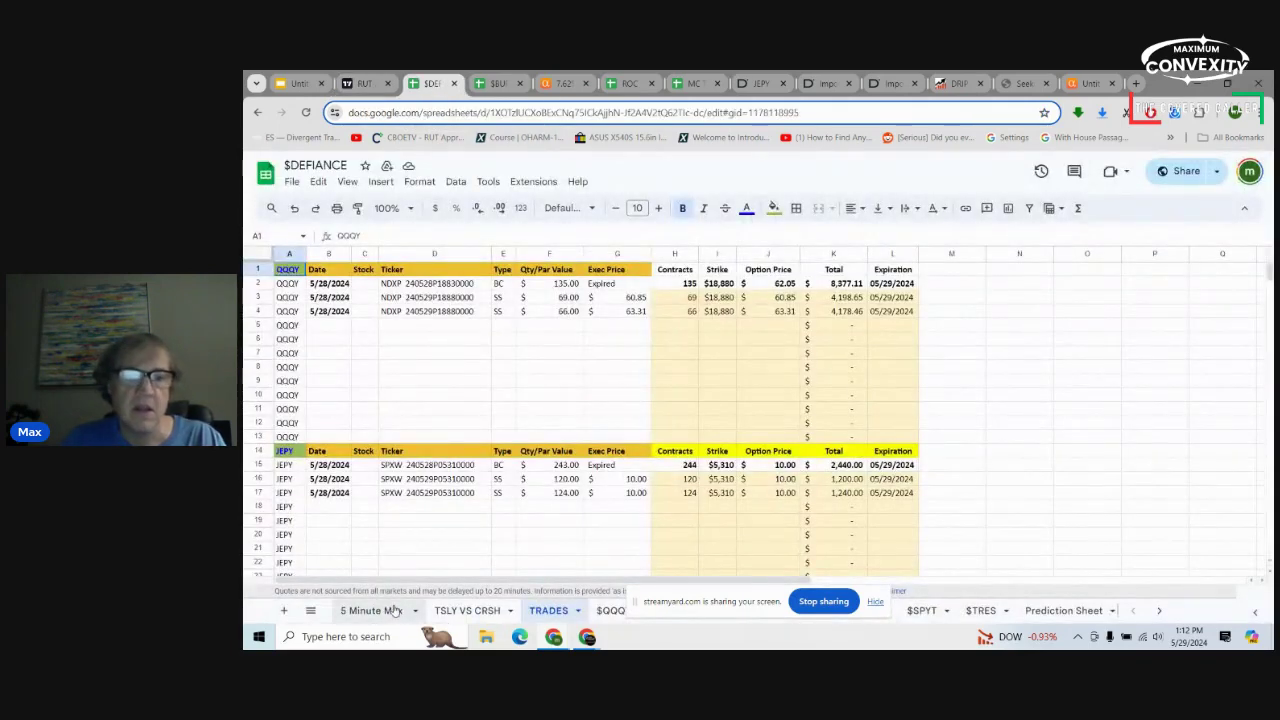
left_click(395, 610)
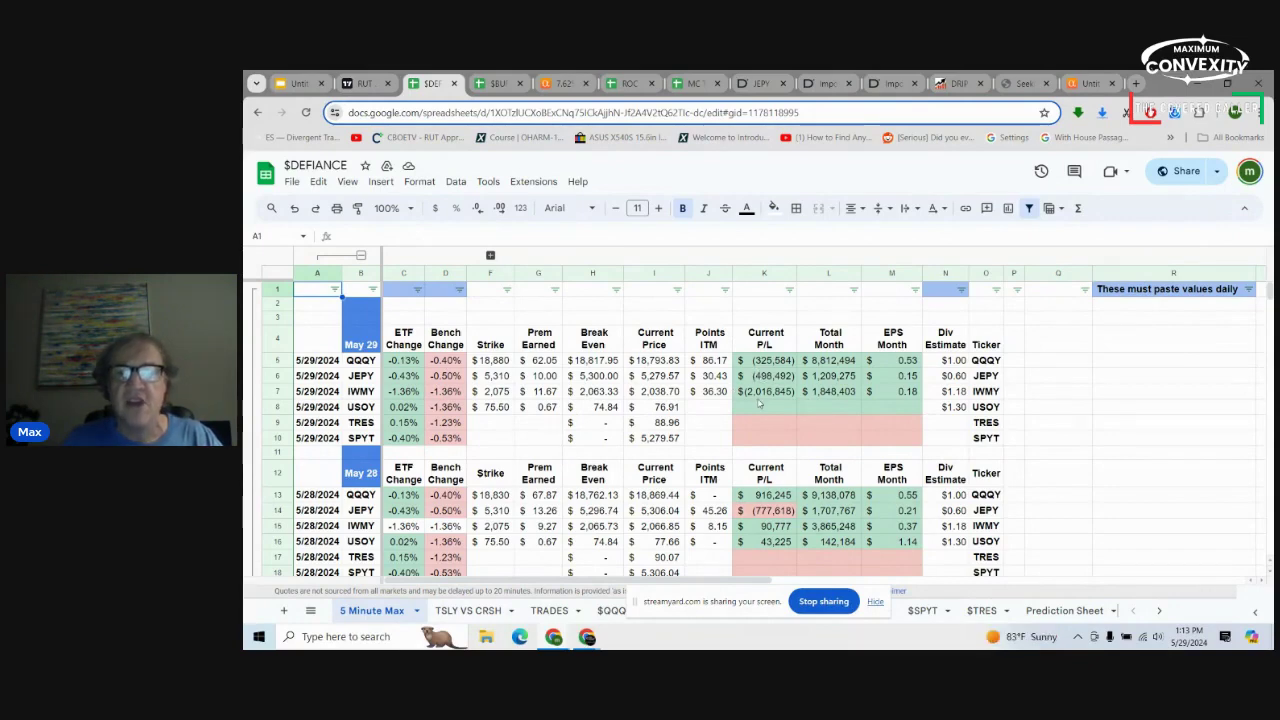
left_click(765, 392)
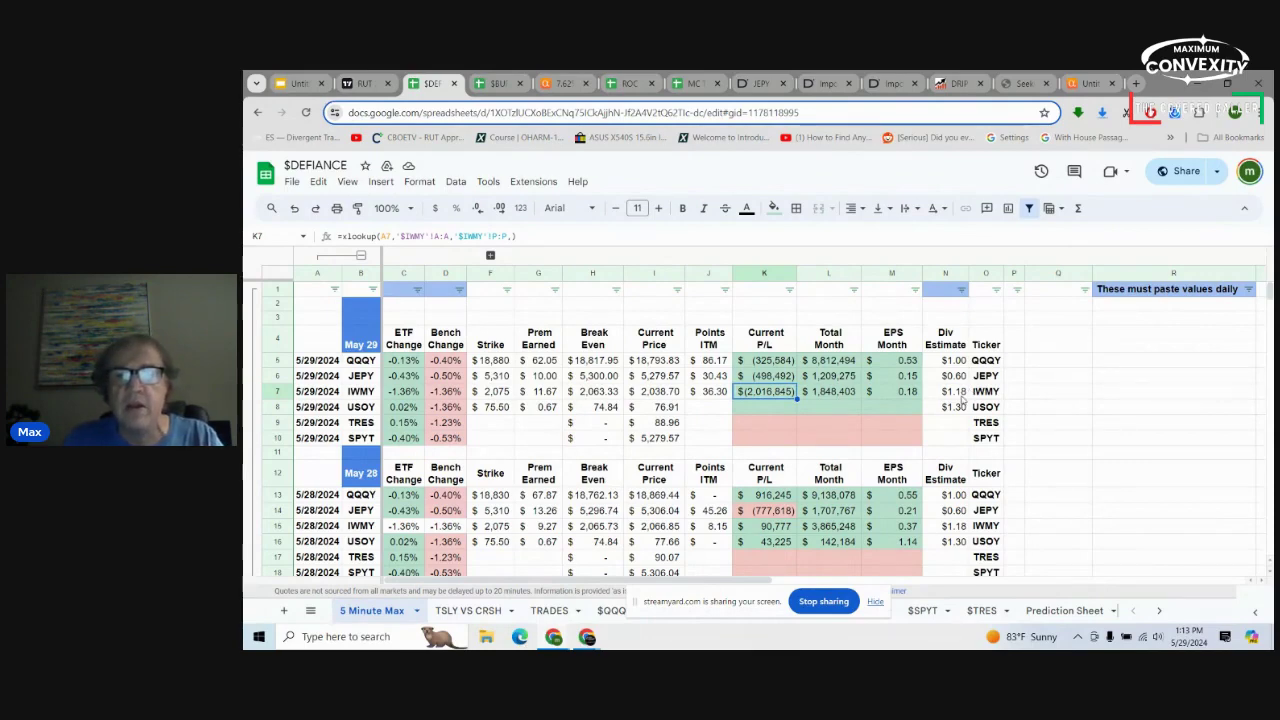
- Review the earlier daily blocks in the 5 Minute Max sheet and return to the May 29 figures
scroll(962, 398, "down", 5)
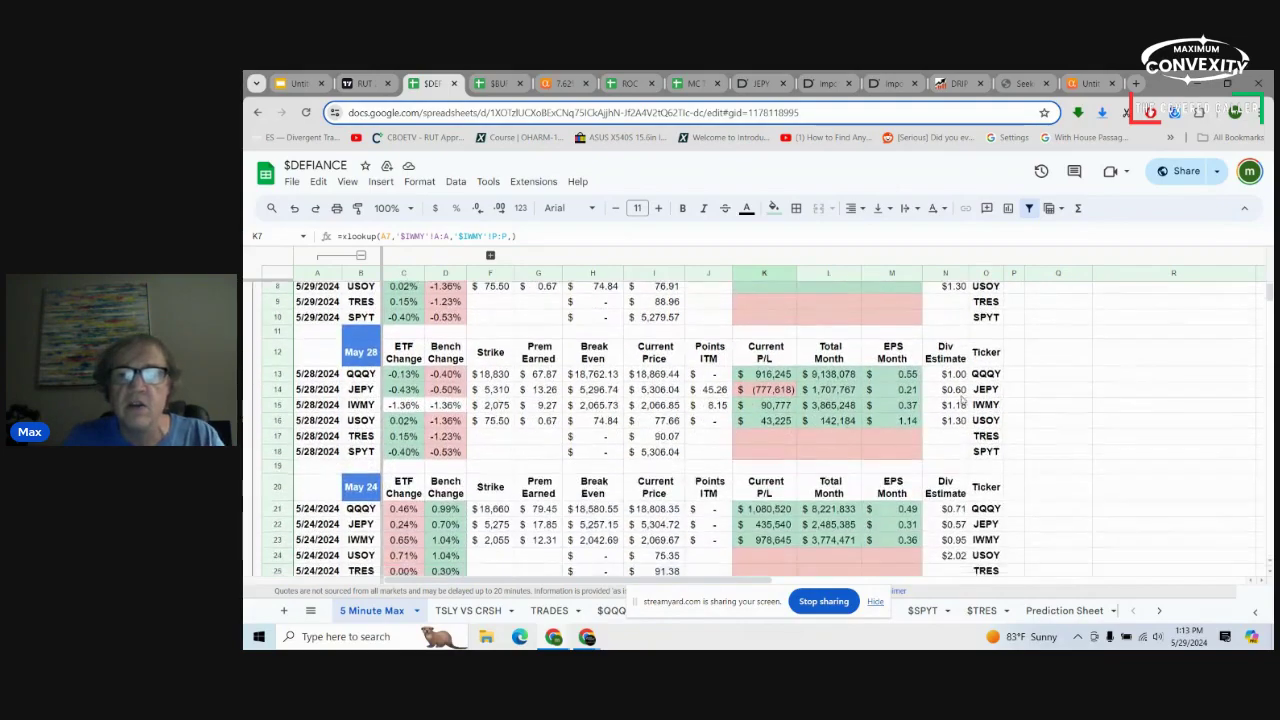
scroll(962, 398, "down", 15)
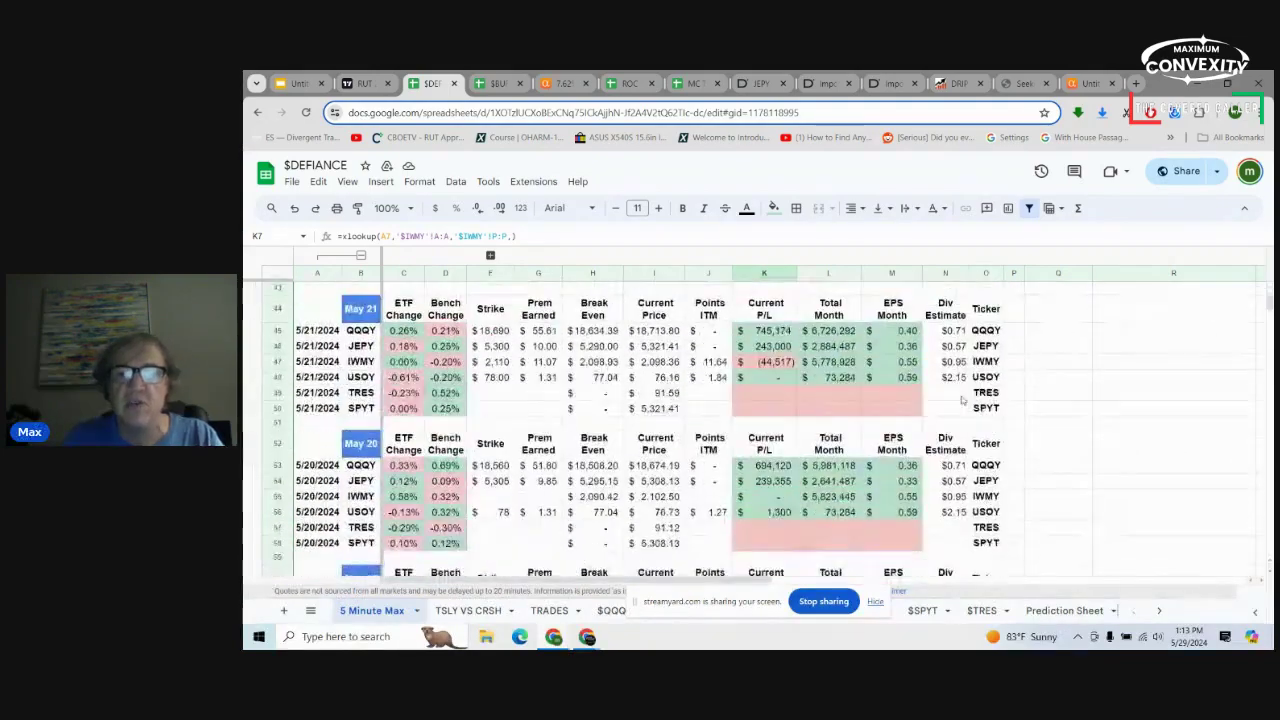
scroll(962, 398, "up", 20)
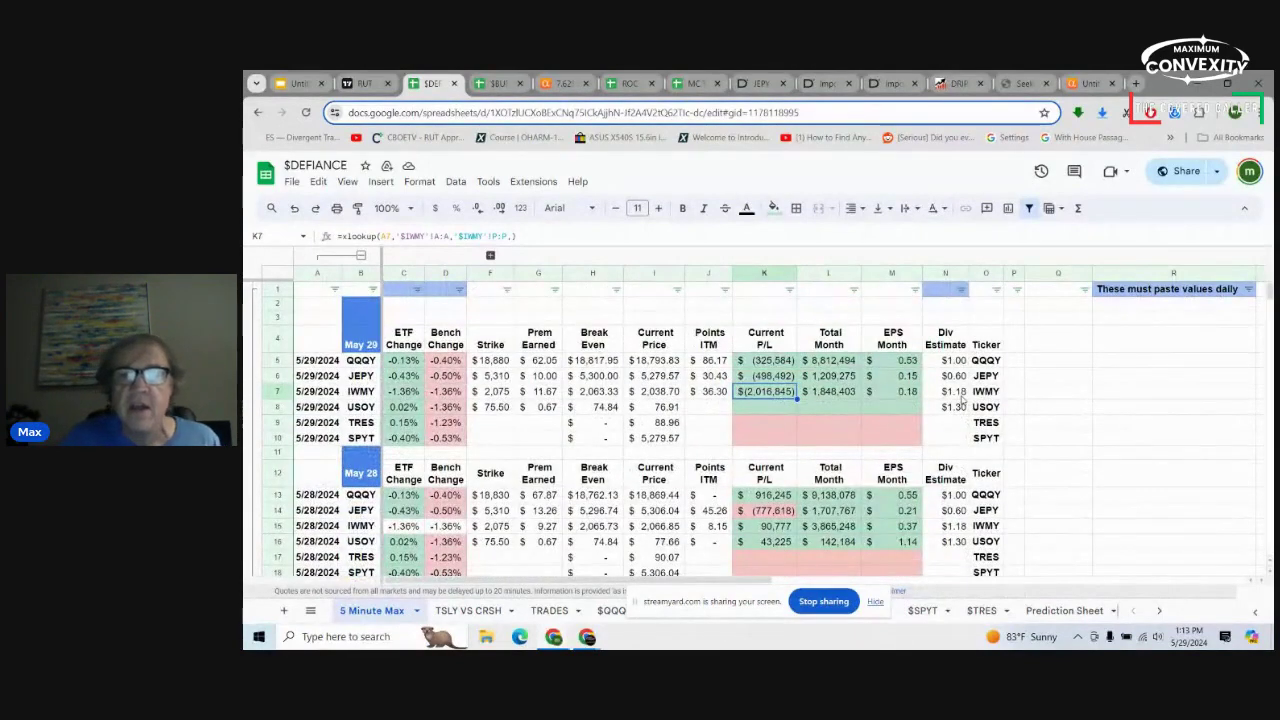
scroll(962, 399, "down", 10)
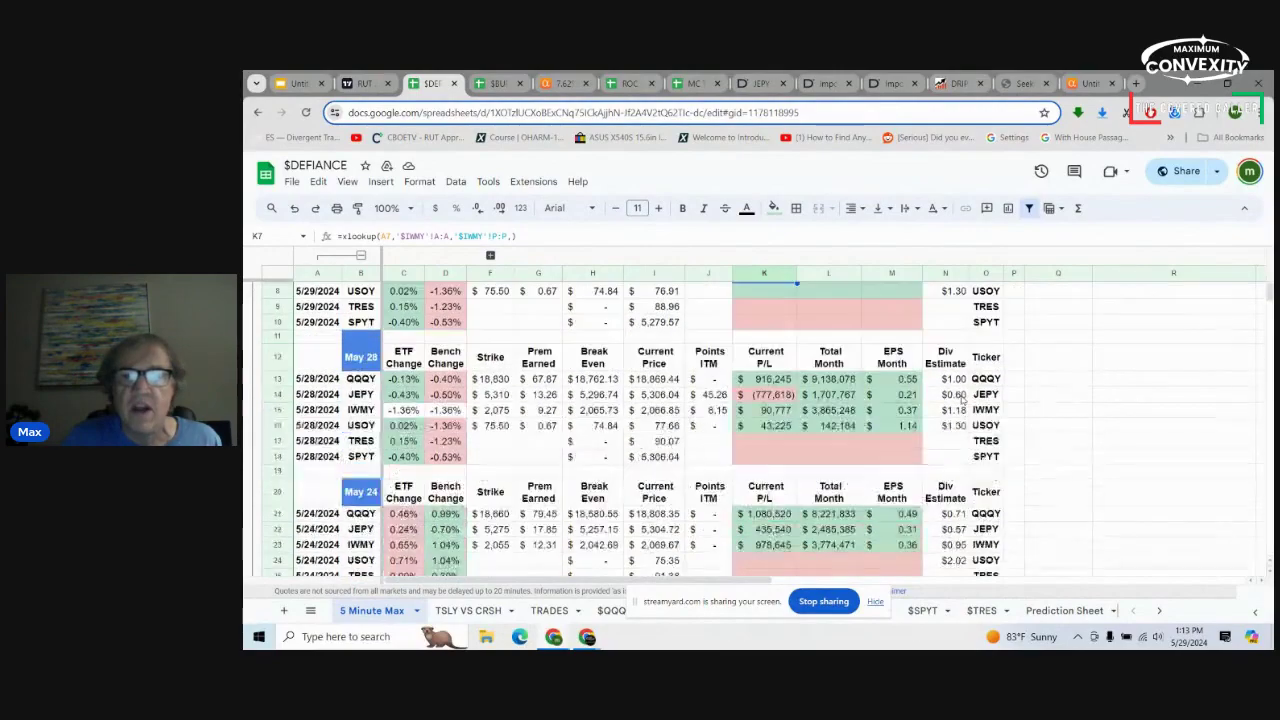
scroll(962, 399, "down", 12)
scroll(962, 399, "down", 10)
scroll(962, 399, "up", 20)
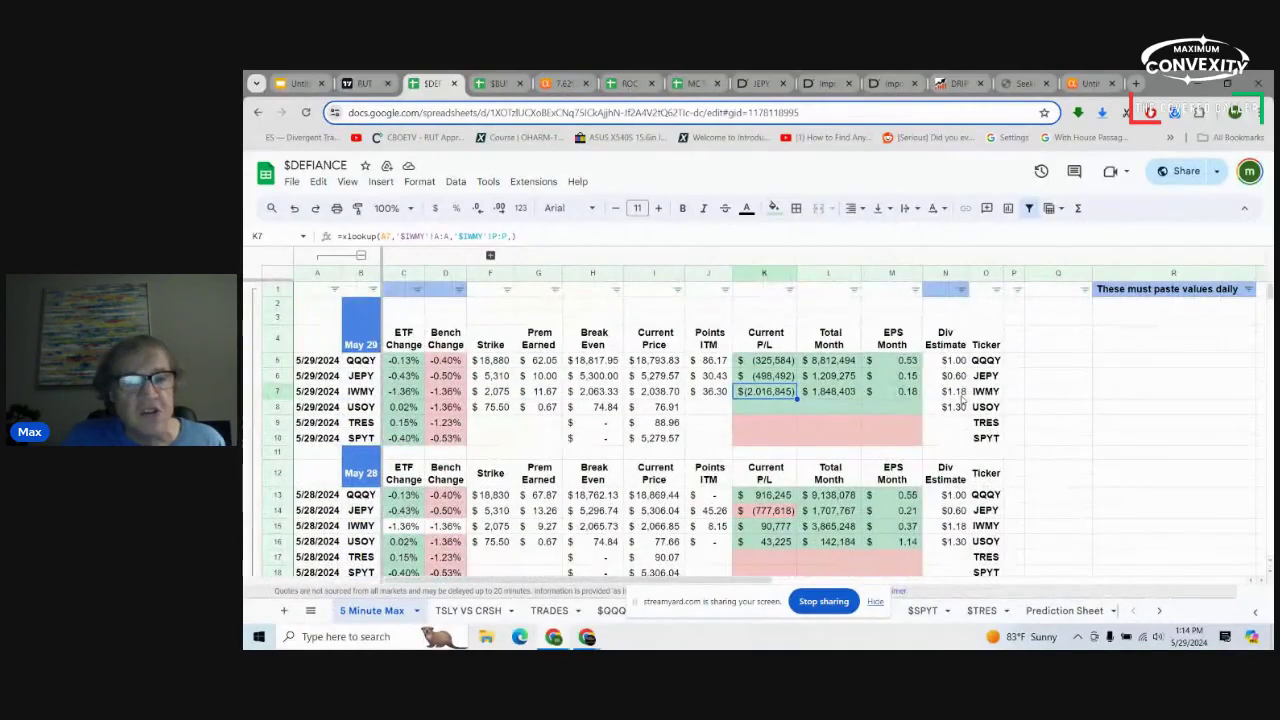
scroll(962, 399, "down", 3)
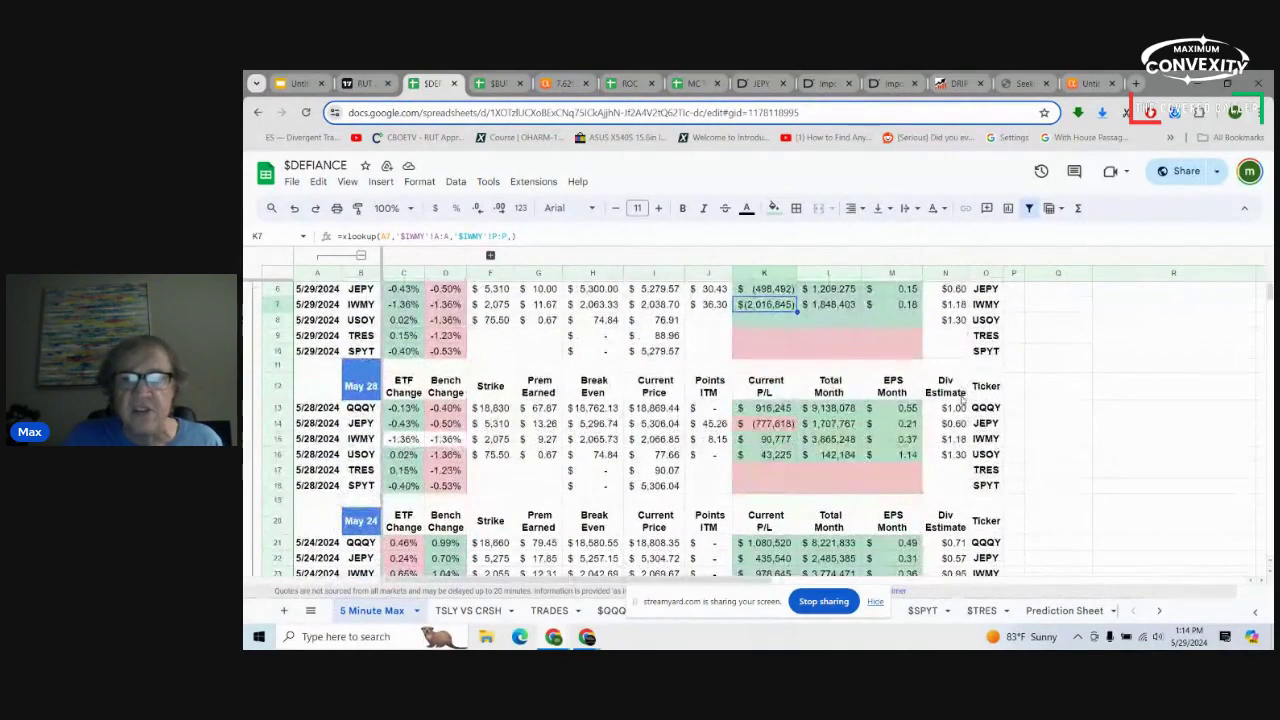
scroll(962, 399, "up", 3)
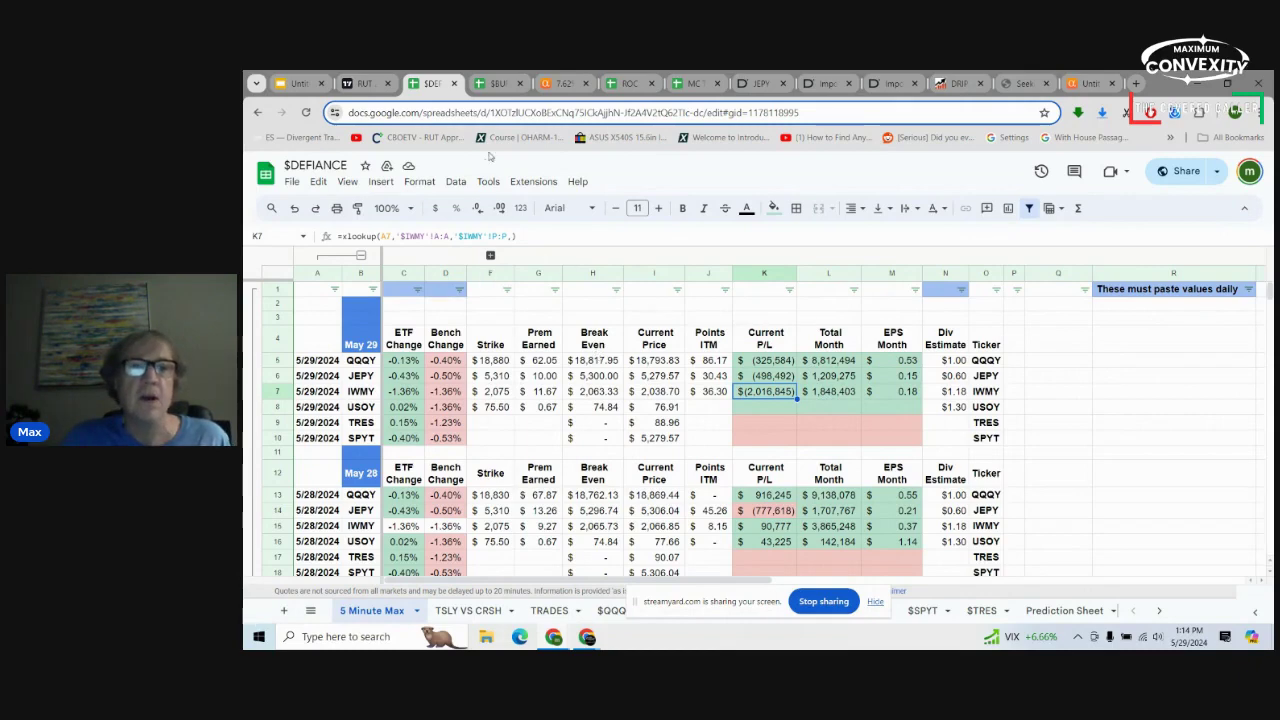
- In the $BUFFER spreadsheet, show Chart36 and compare the high-yield funds' changes with their benchmarks, including TRES, BALI and YMAG
left_click(506, 90)
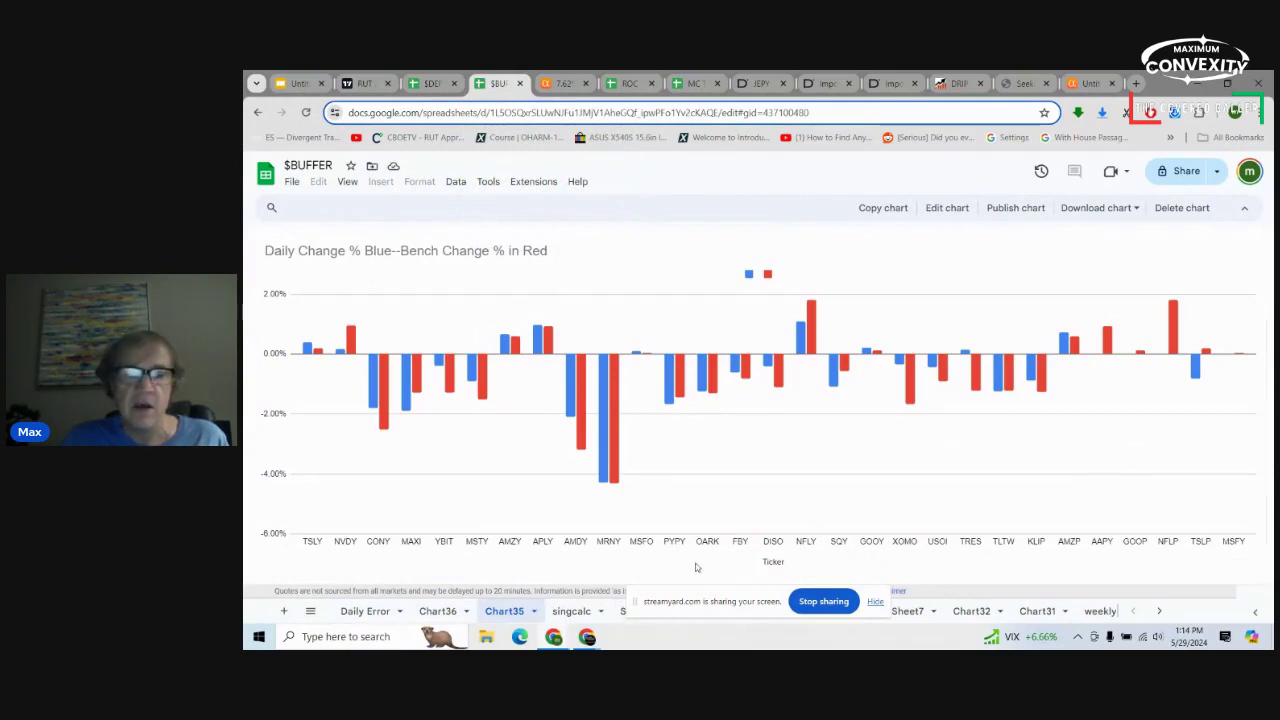
left_click(437, 614)
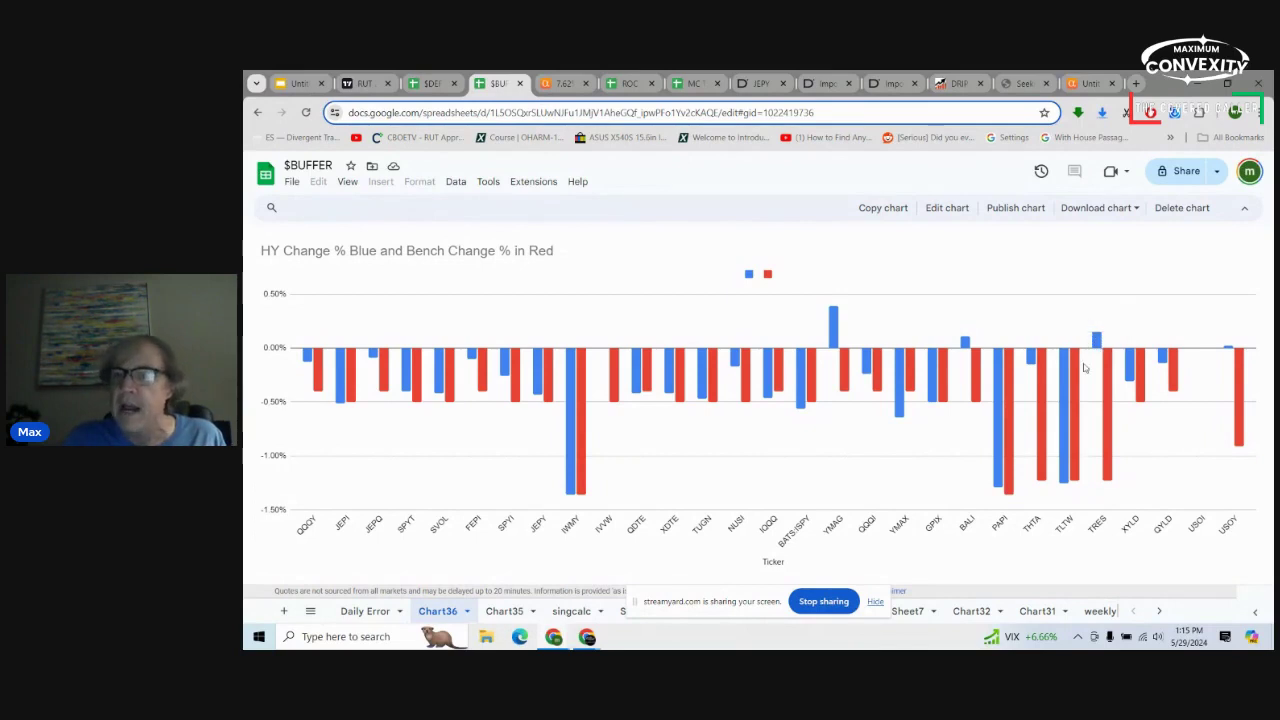
mouse_move(1098, 347)
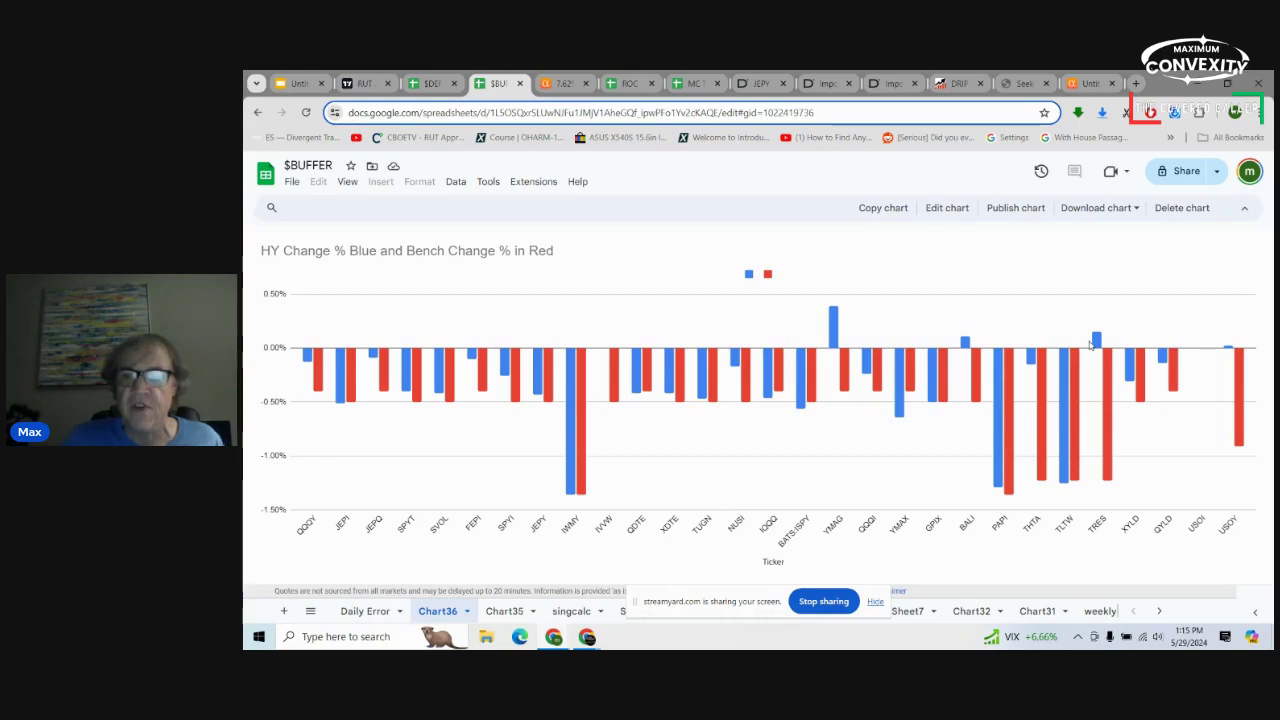
mouse_move(967, 342)
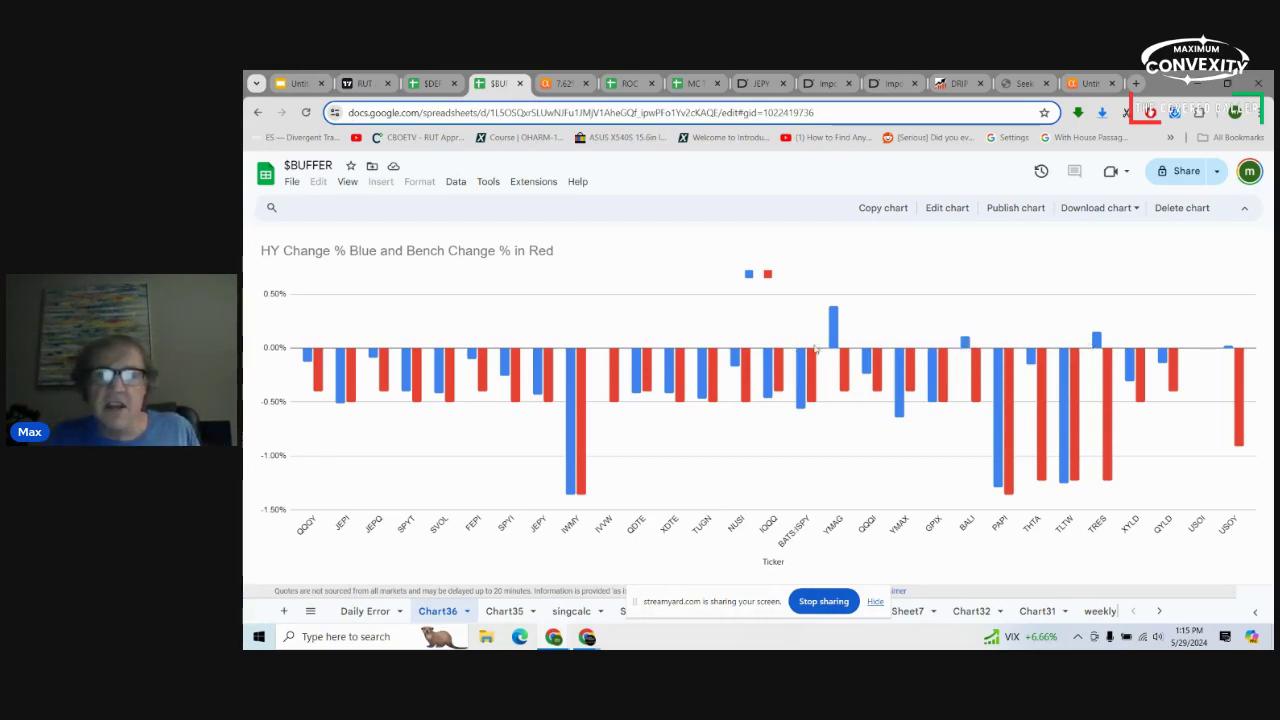
mouse_move(831, 348)
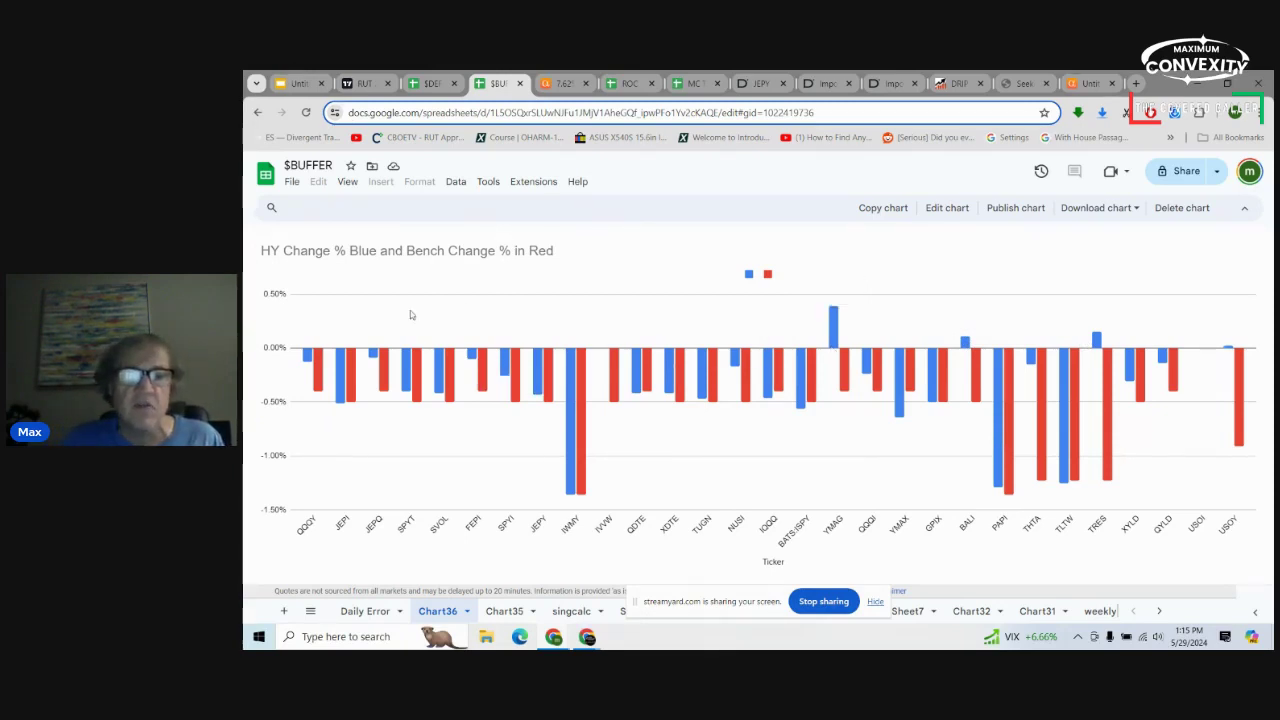
- Show Chart35 and inspect the single-stock funds' daily changes against their benchmarks, from TSLY and CONY to MRNY
left_click(505, 611)
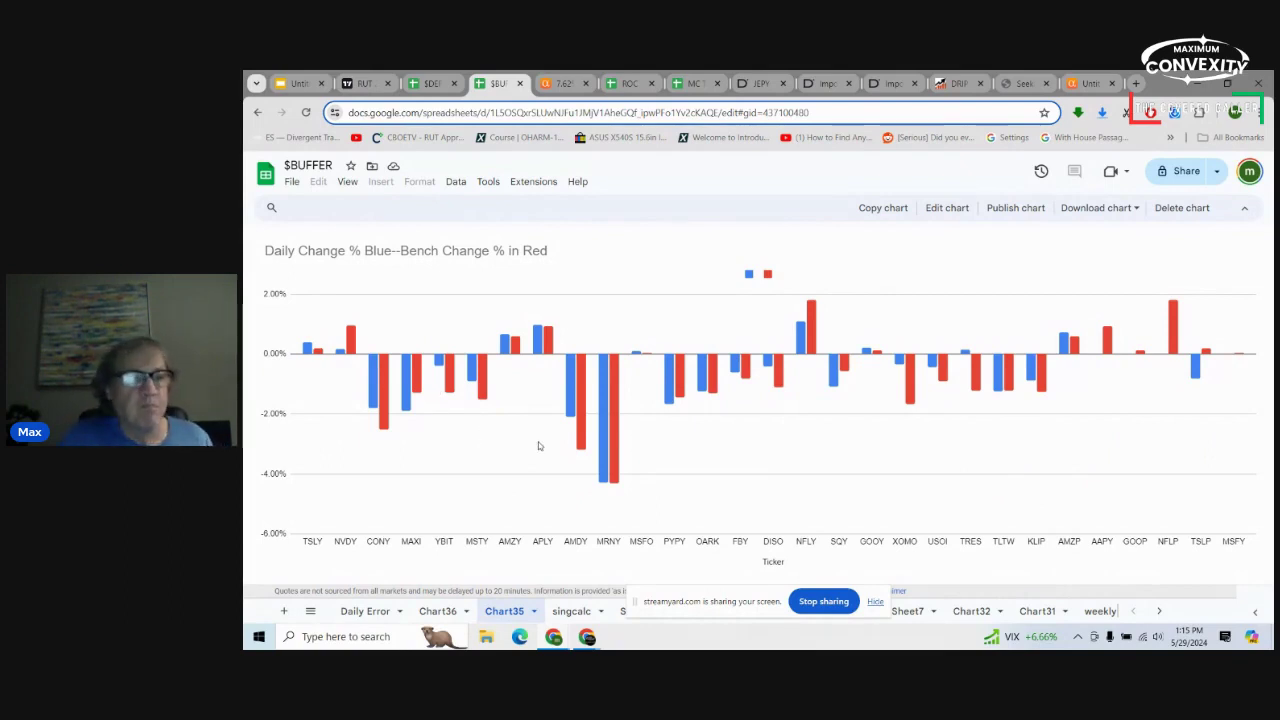
mouse_move(307, 353)
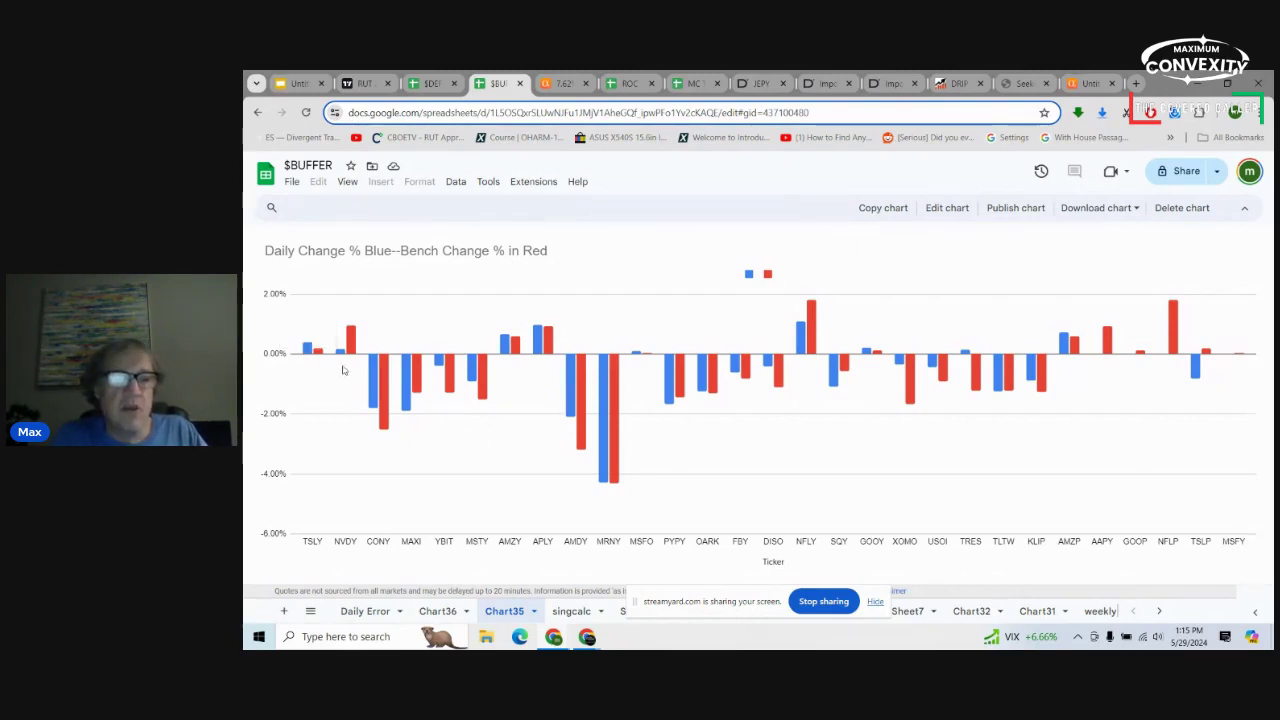
mouse_move(381, 393)
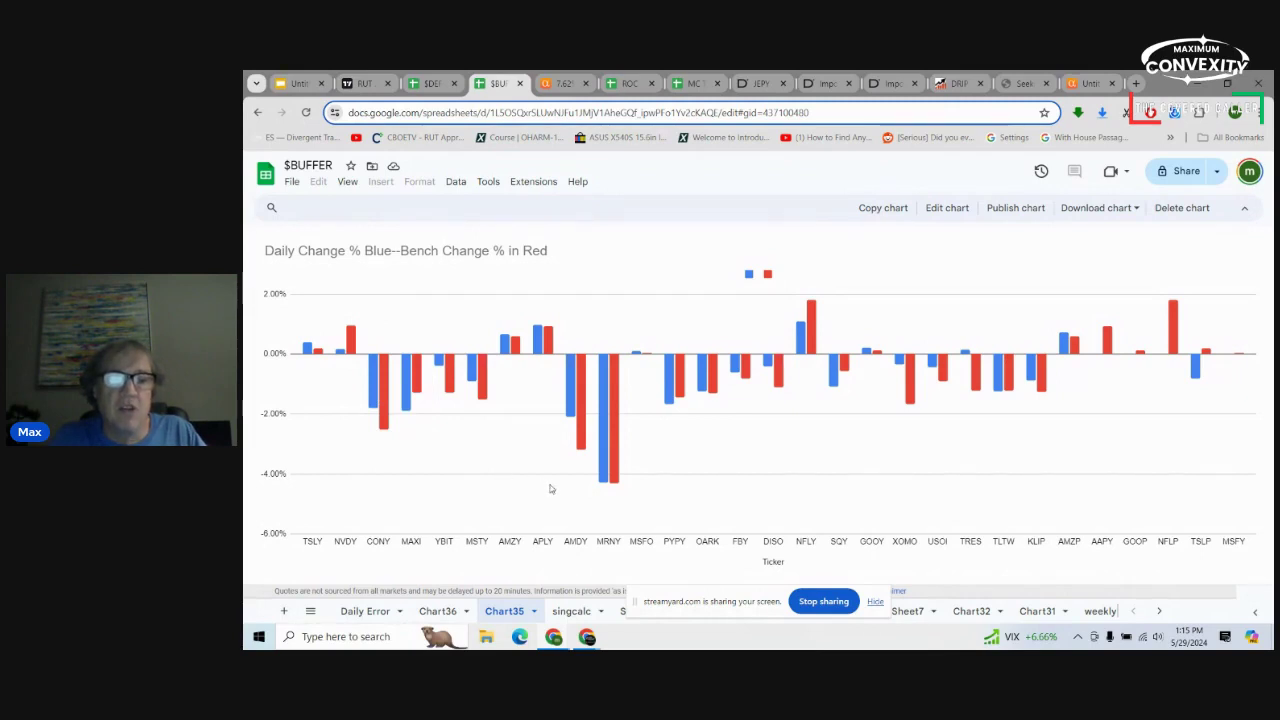
mouse_move(603, 465)
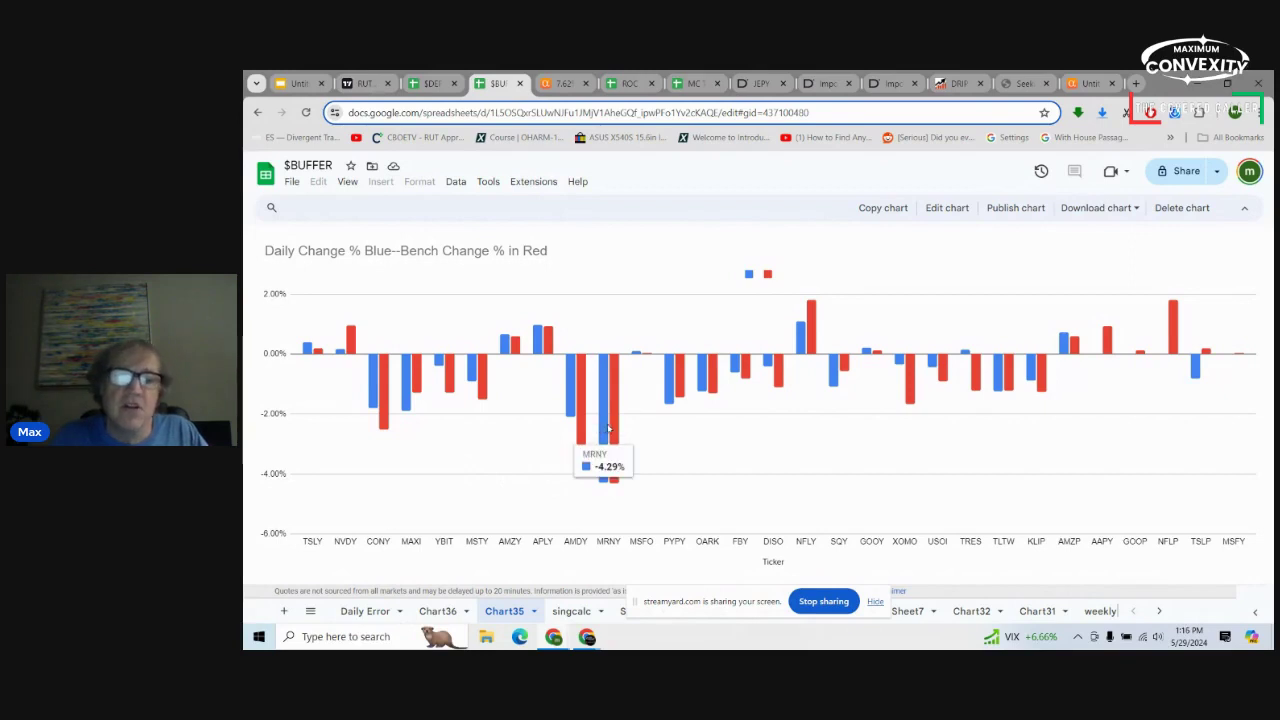
mouse_move(613, 432)
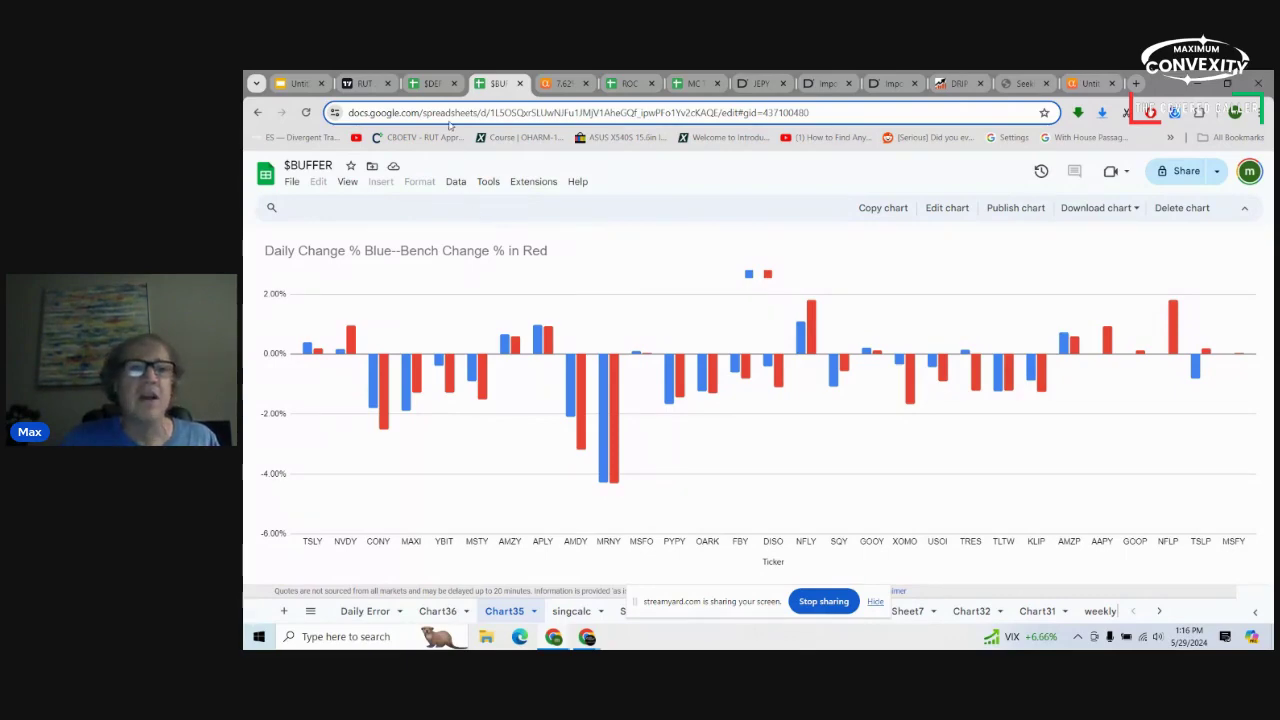
- Return to the TradingView chart by way of the $DEFIANCE spreadsheet and load COIN from the watchlist
left_click(440, 86)
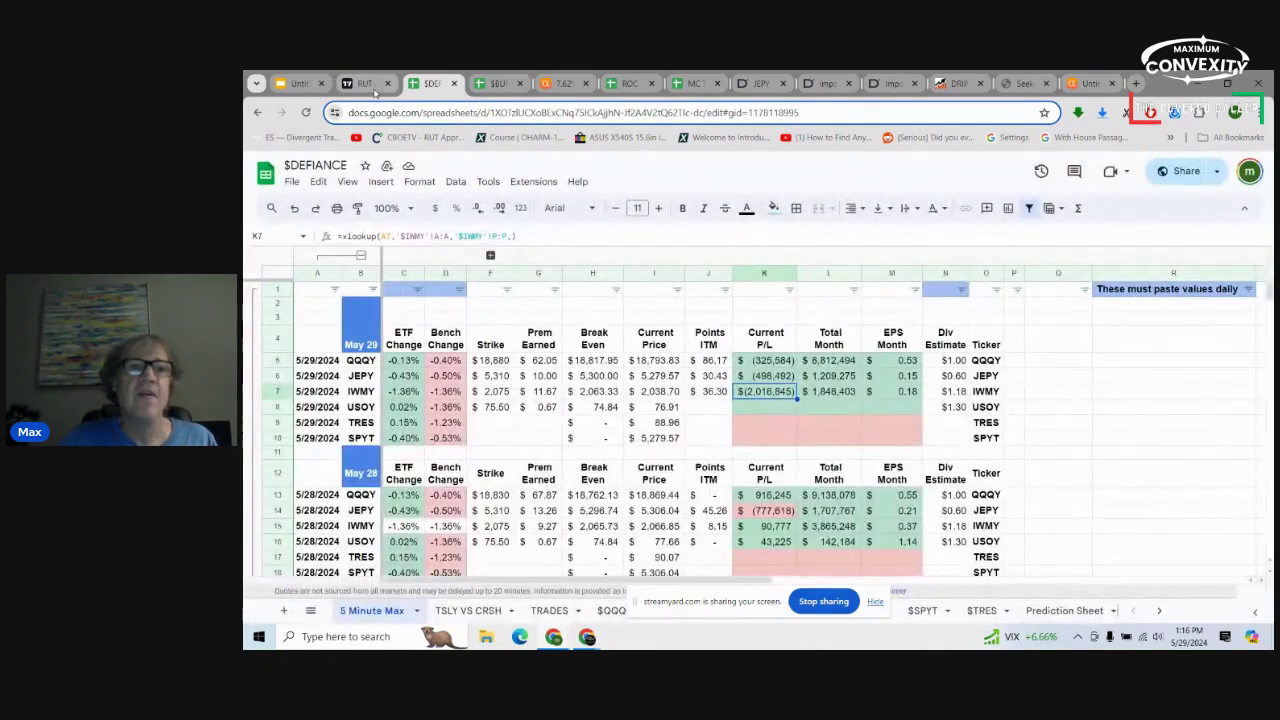
left_click(362, 83)
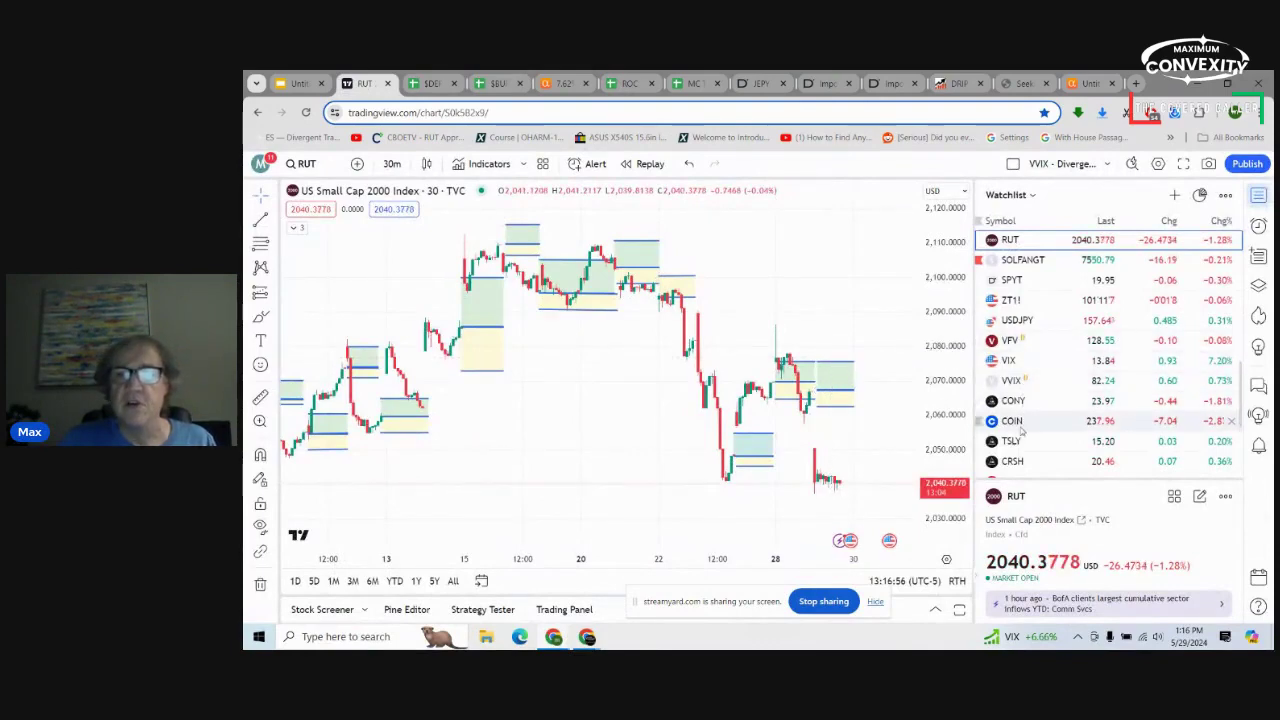
left_click(1015, 421)
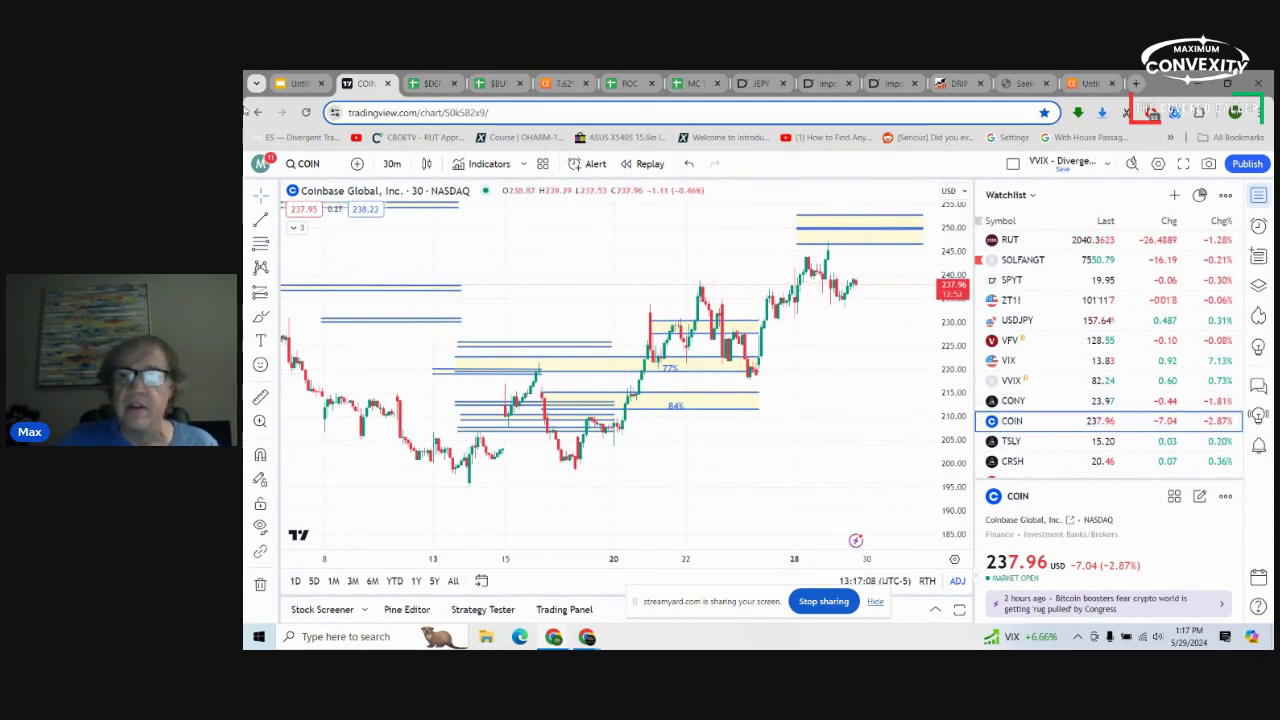
- Look up the option-income fund TSLY and its underlying stock TSLA on the 30-minute chart
left_click(316, 165)
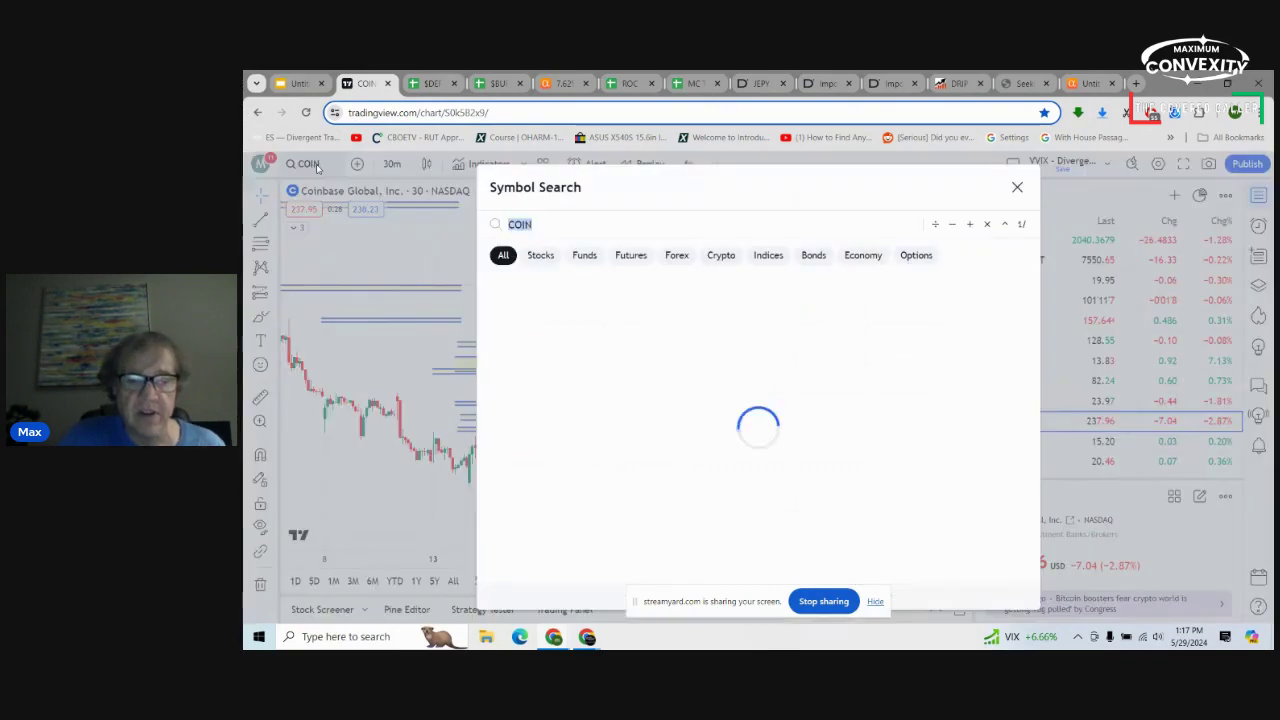
type("TSLY")
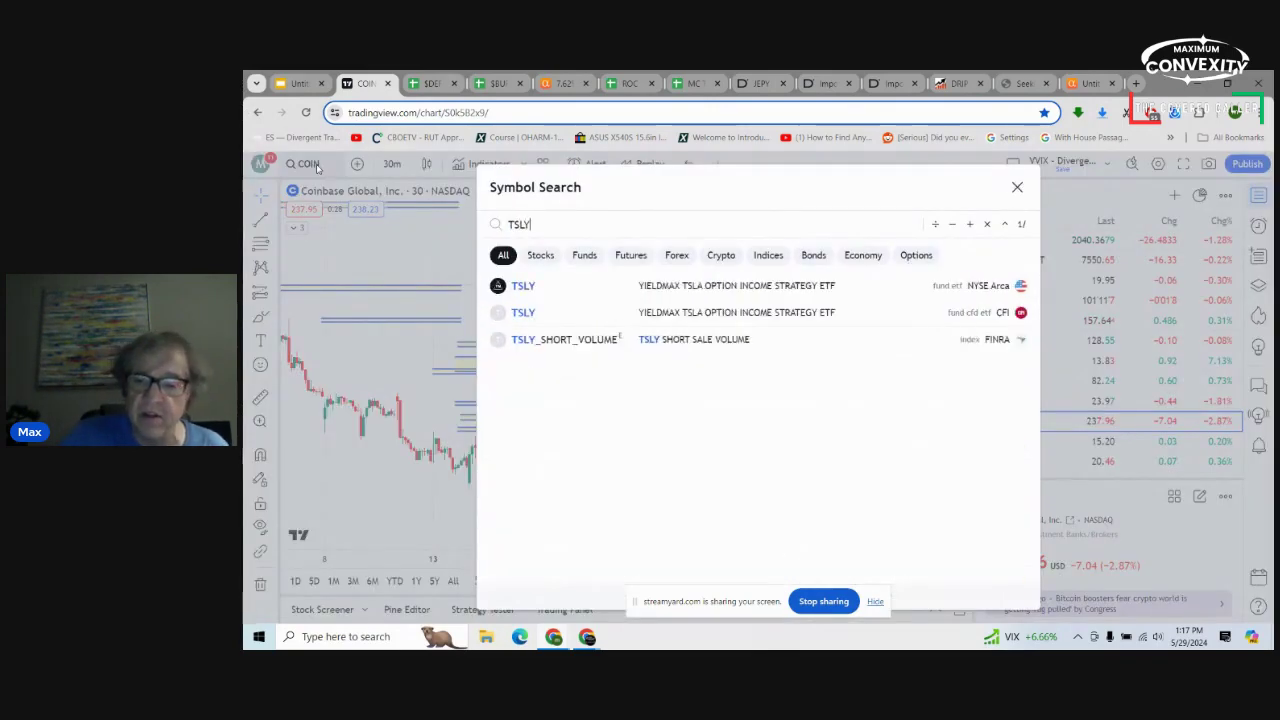
key("Return")
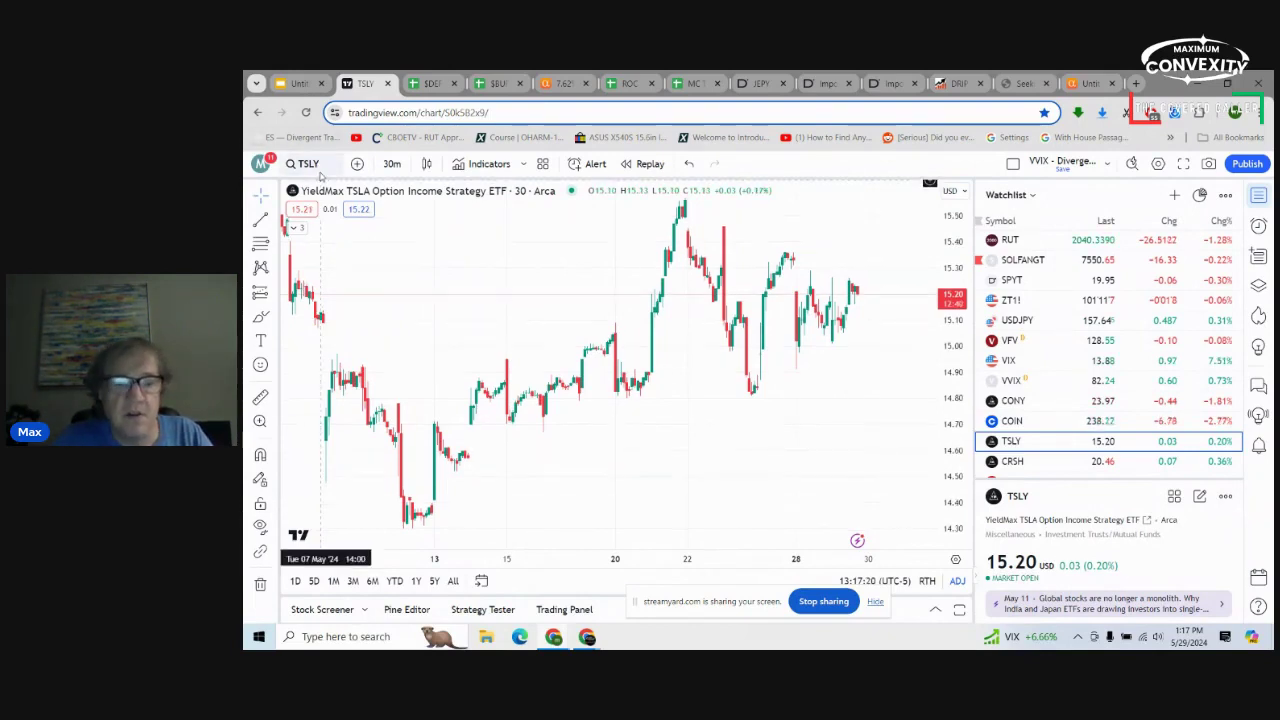
left_click(318, 170)
type("TSLA")
key("Return")
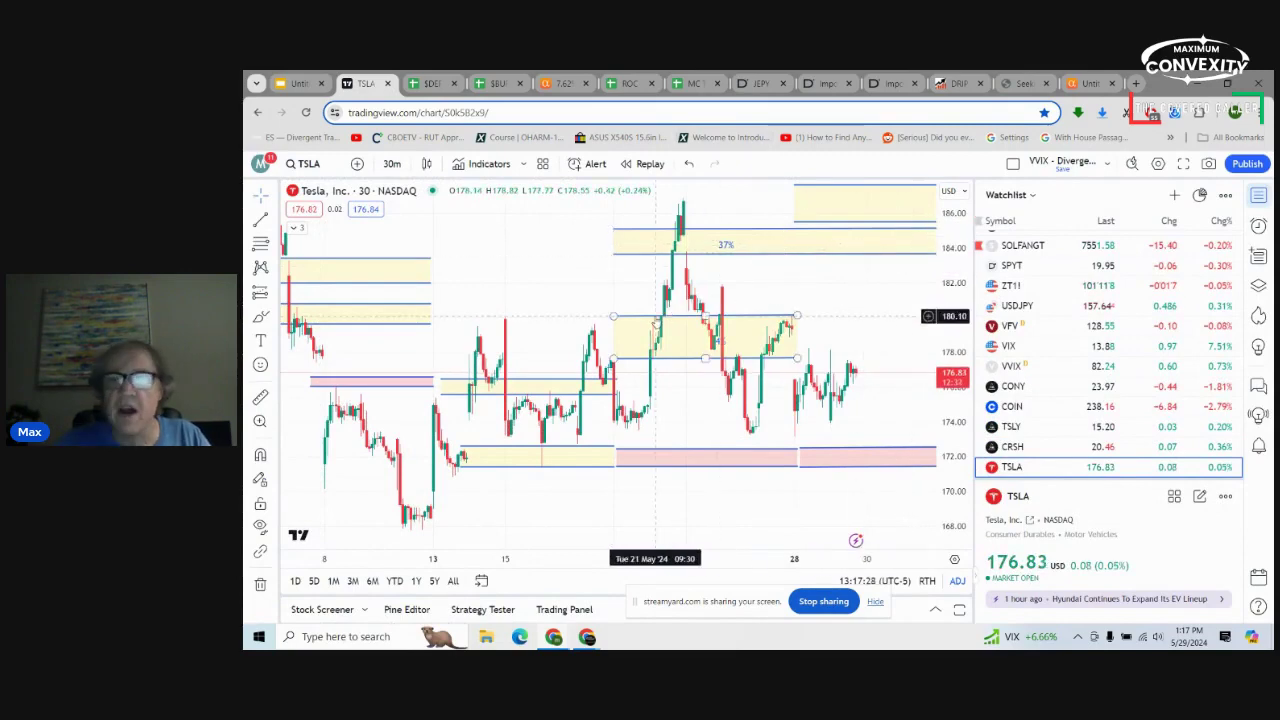
- Widen the TSLA chart's time and price range and examine the marked zones above and below the current price
scroll(655, 316, "down", 3)
scroll(655, 316, "down", 1)
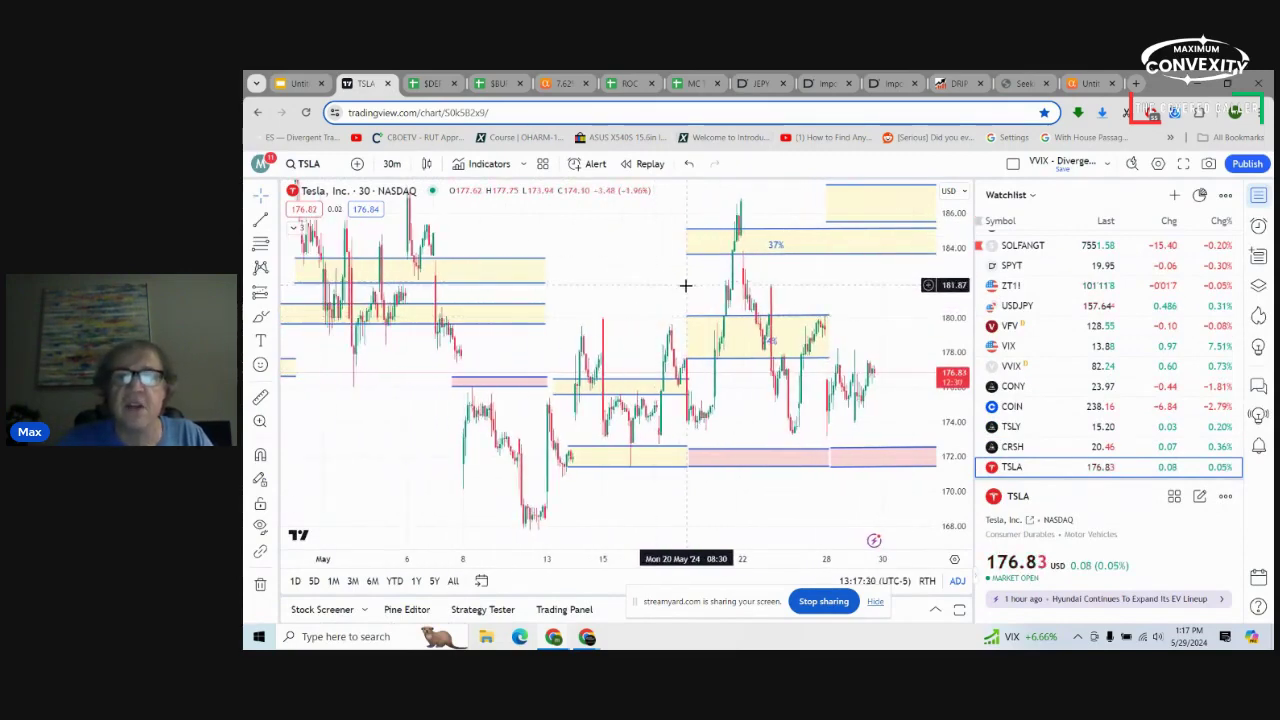
right_click(540, 318)
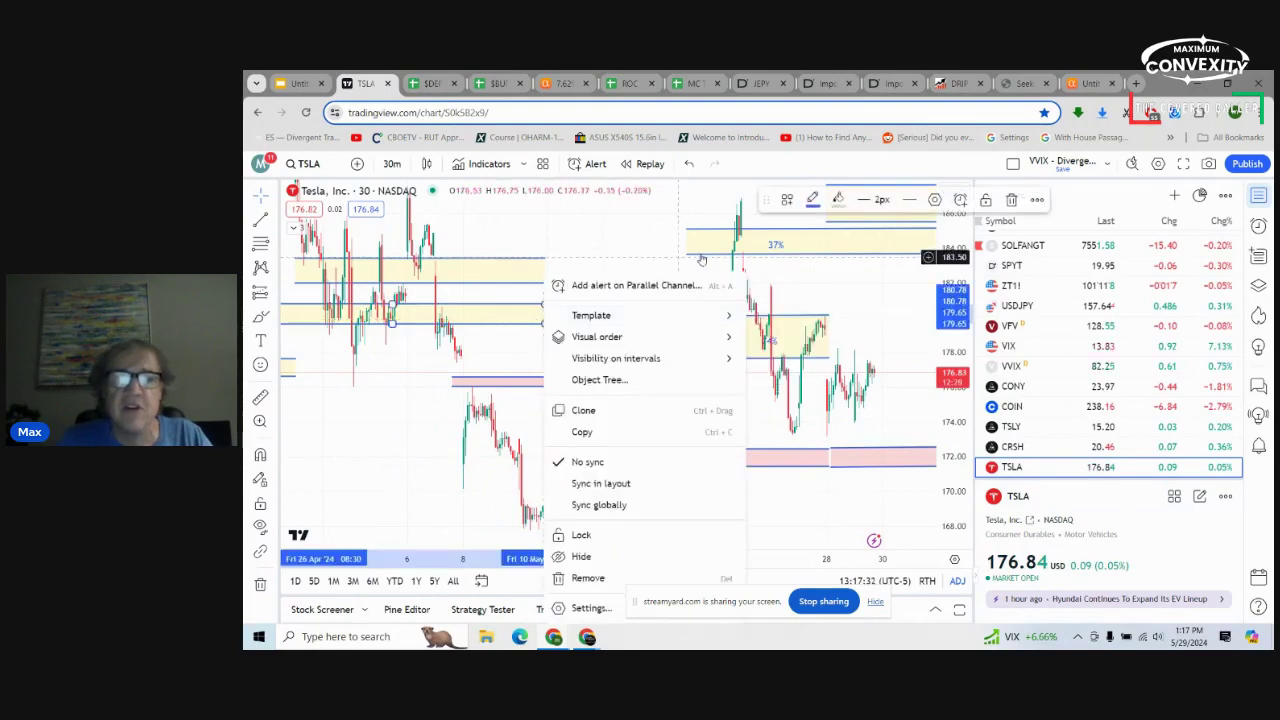
left_click_drag(639, 249, 471, 303)
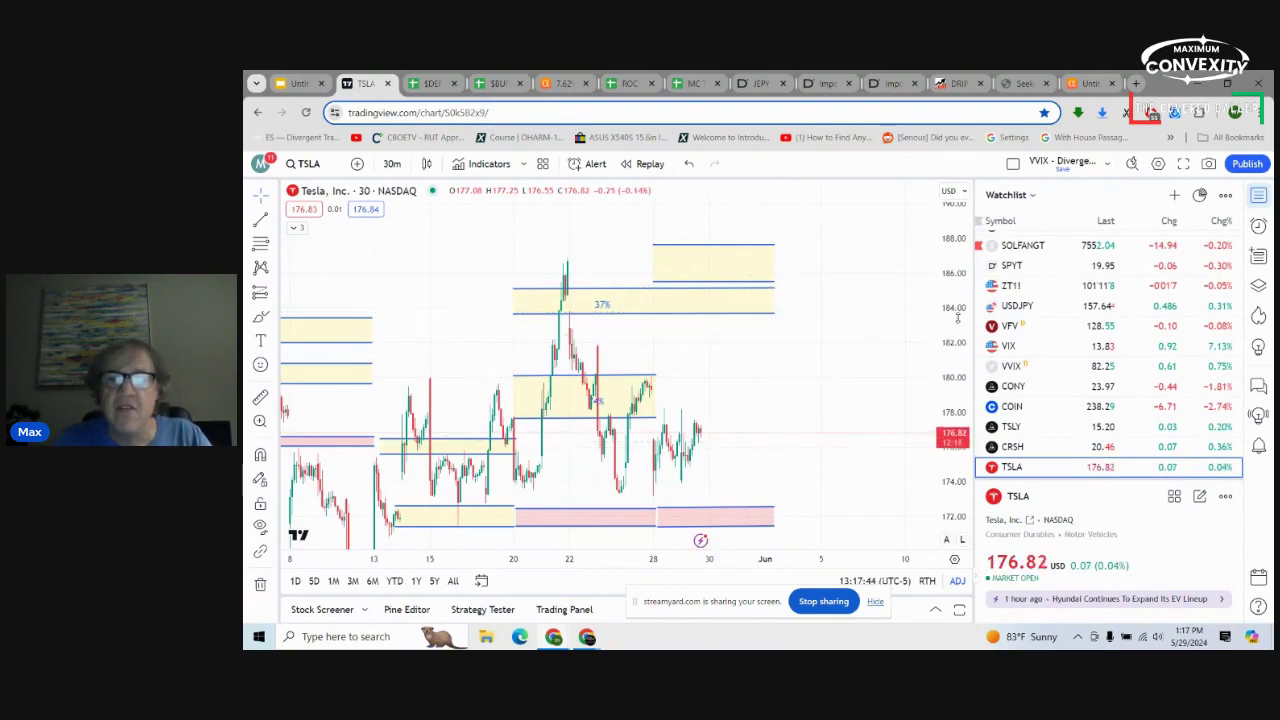
scroll(958, 318, "down", 3)
scroll(958, 318, "down", 2)
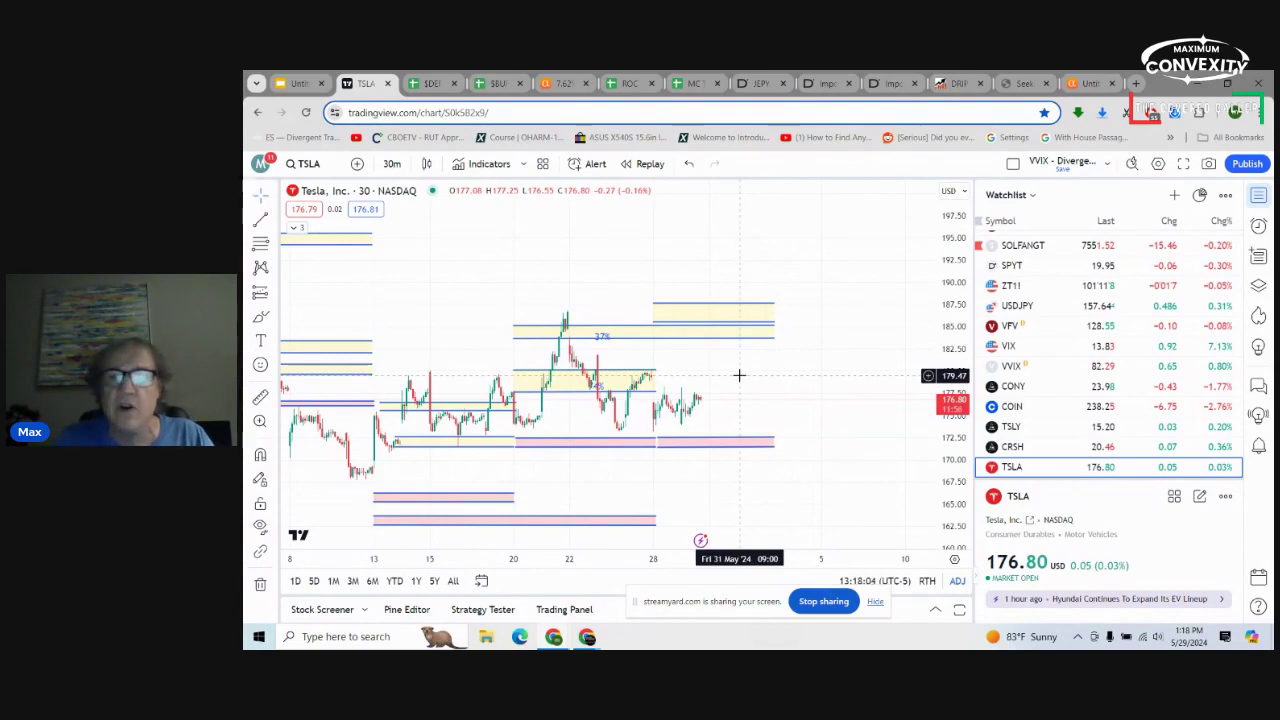
- Go through the AMD, NVDA and MSTR charts from the watchlist
scroll(1023, 390, "down", 1)
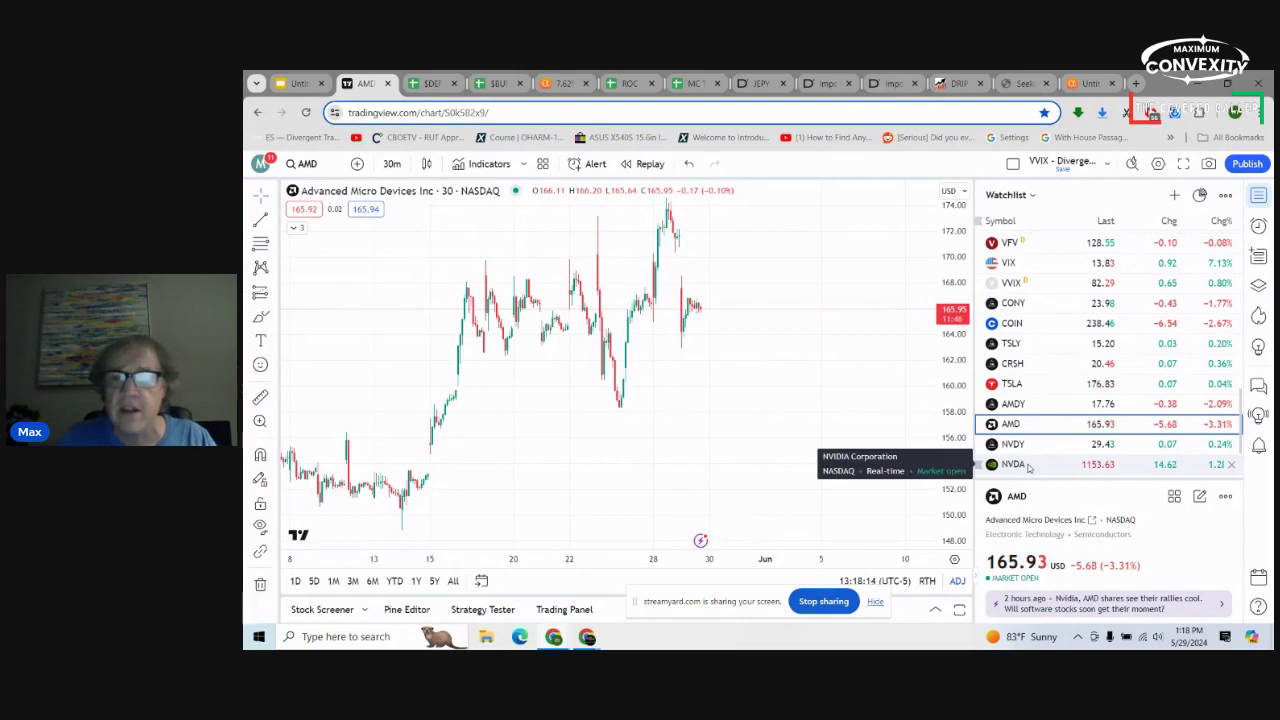
left_click(1028, 466)
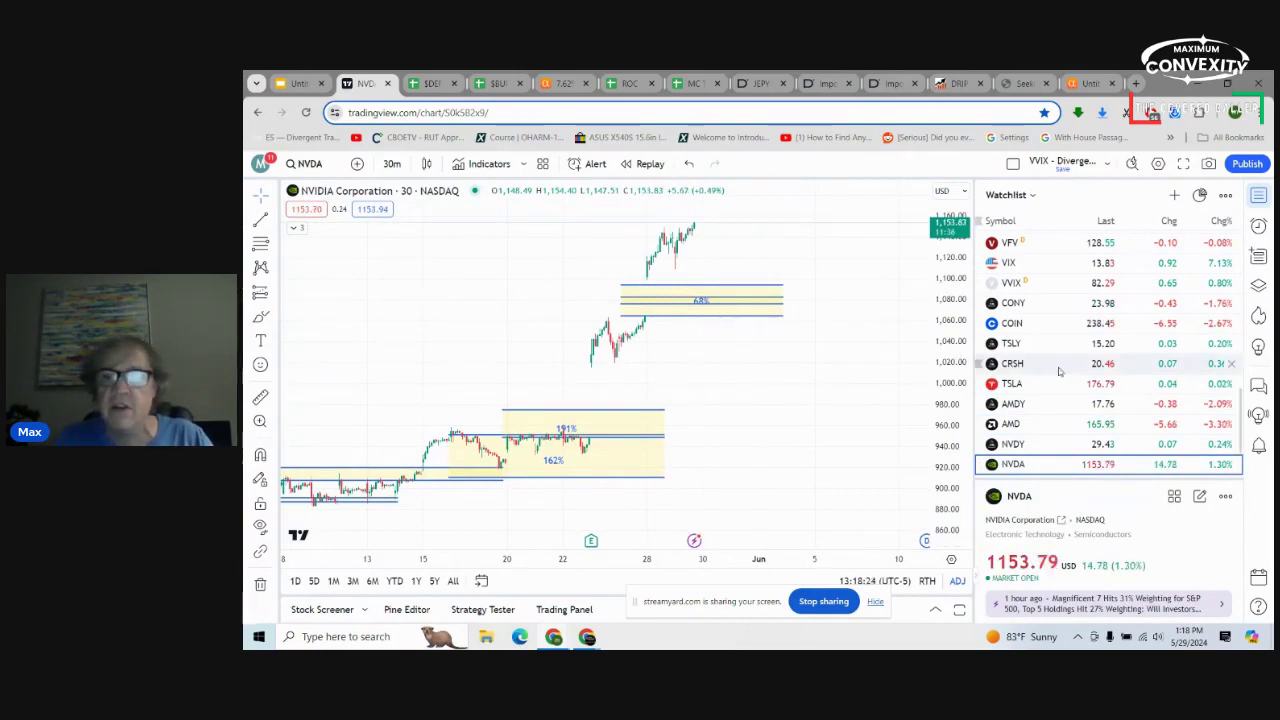
scroll(1033, 437, "down", 1)
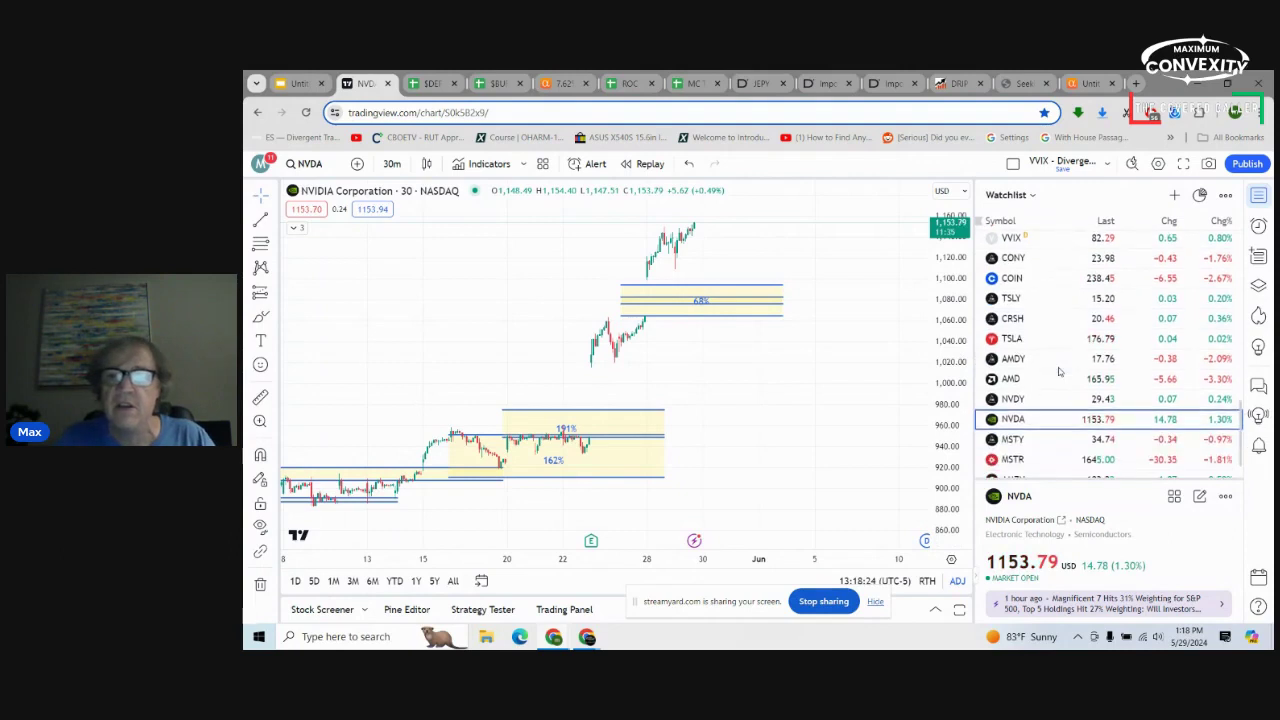
left_click(1013, 459)
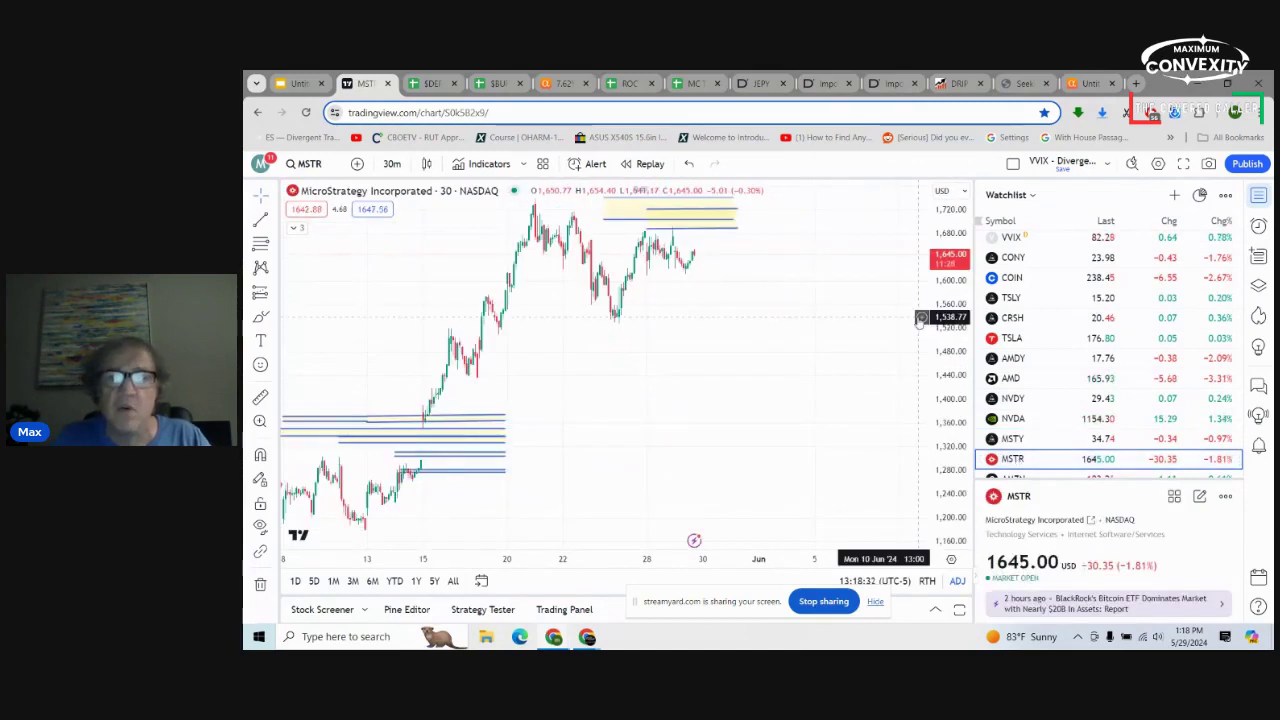
- Widen the MSTR chart's time and price range and inspect the 84% and 94% zones near the recent highs
scroll(921, 318, "down", 5)
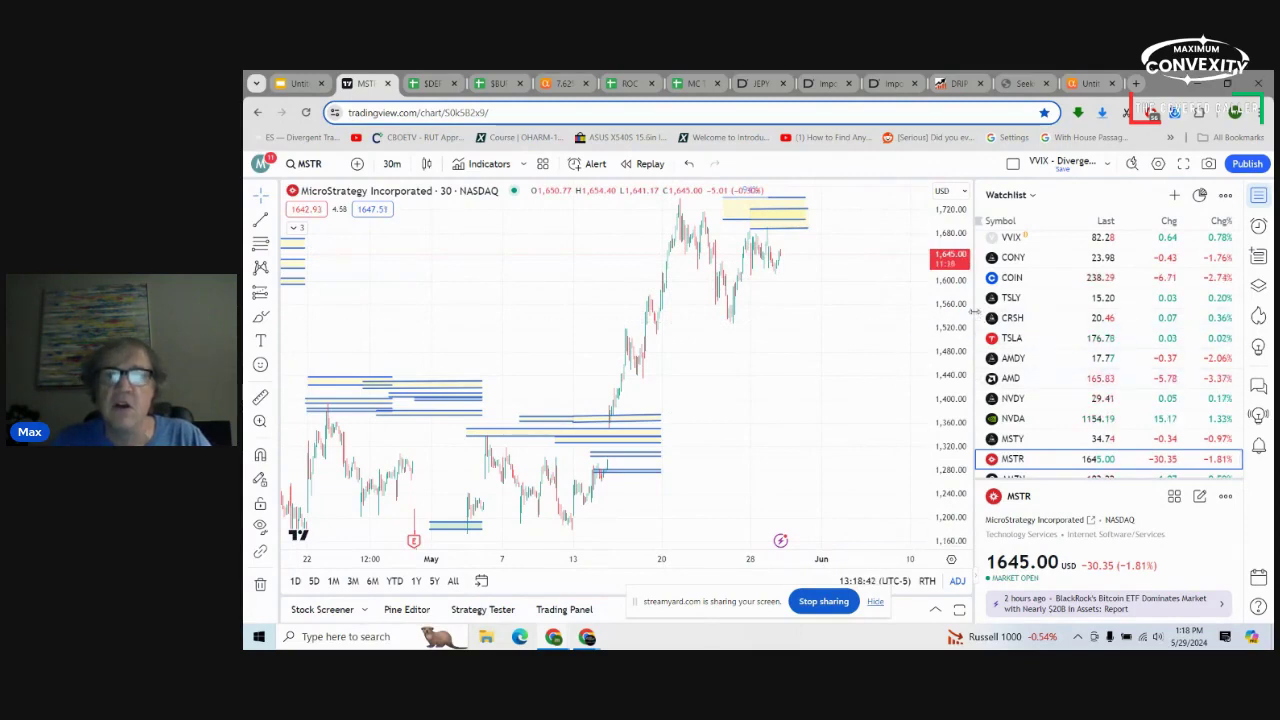
scroll(966, 313, "down", 5)
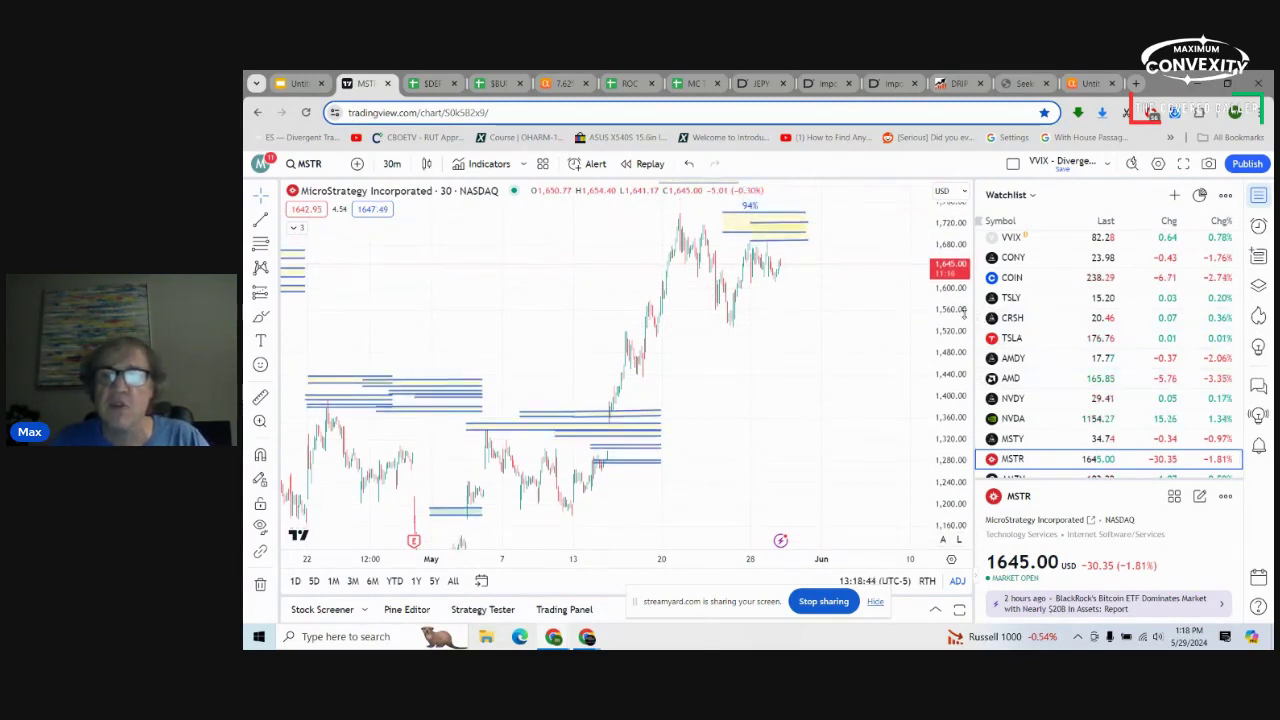
scroll(964, 313, "down", 2)
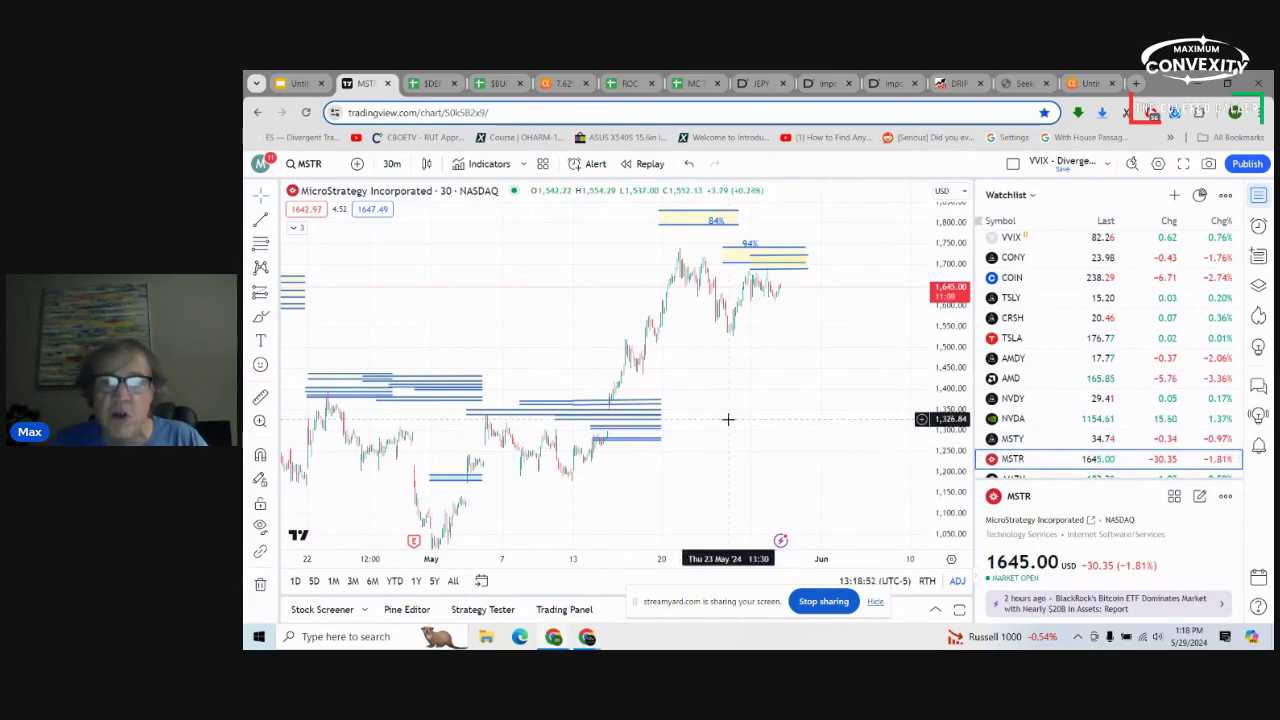
left_click(763, 262)
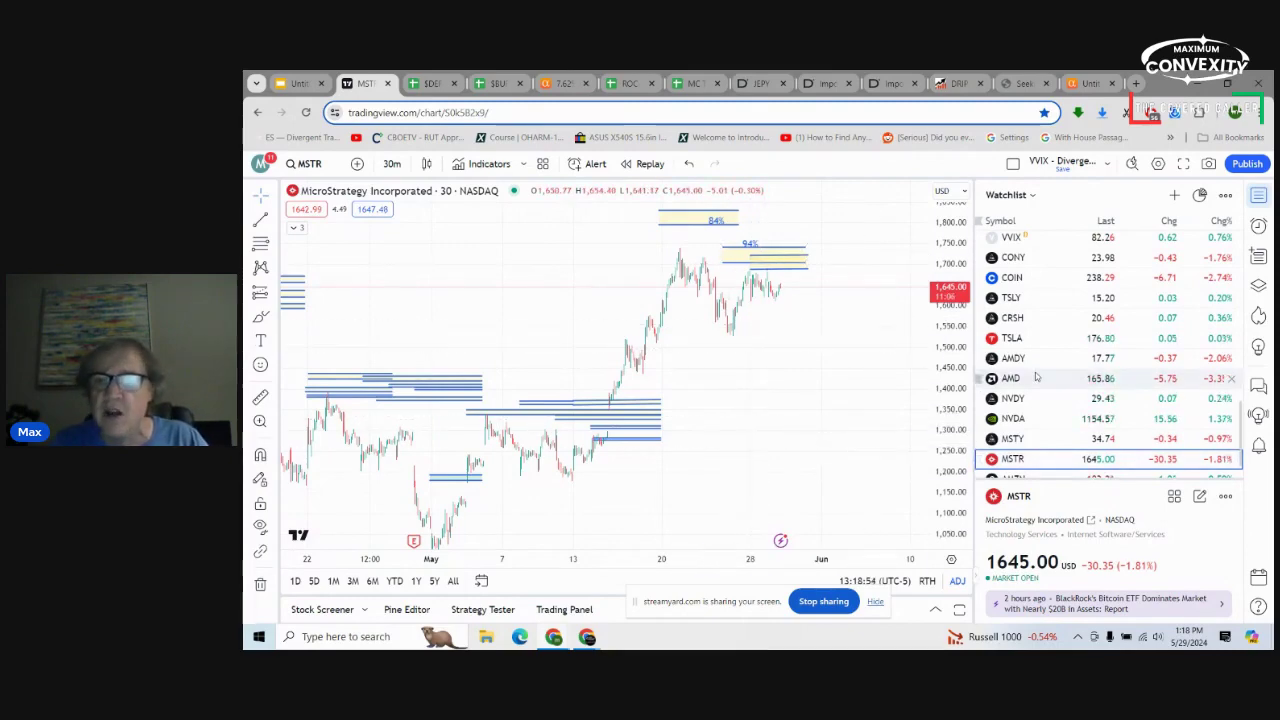
- Load AMZN from the watchlist and examine its price against the descending trendline drawn from the May high
scroll(1036, 378, "down", 1)
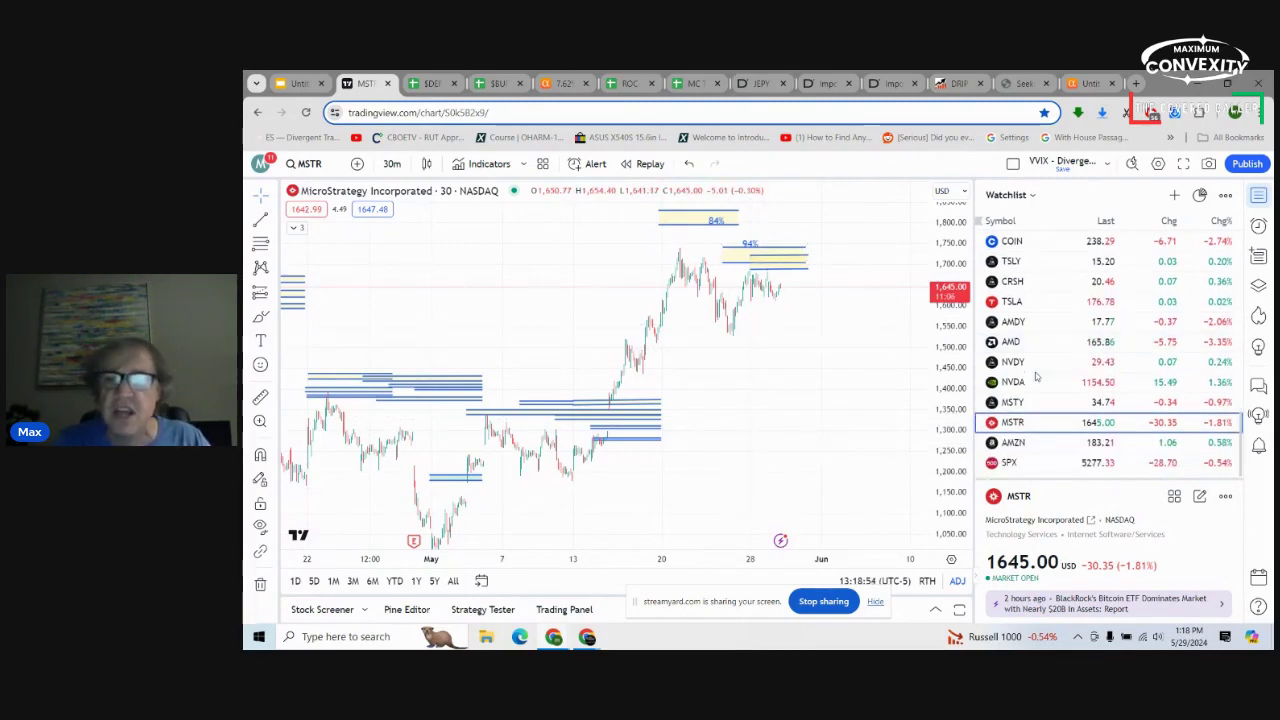
left_click(1022, 451)
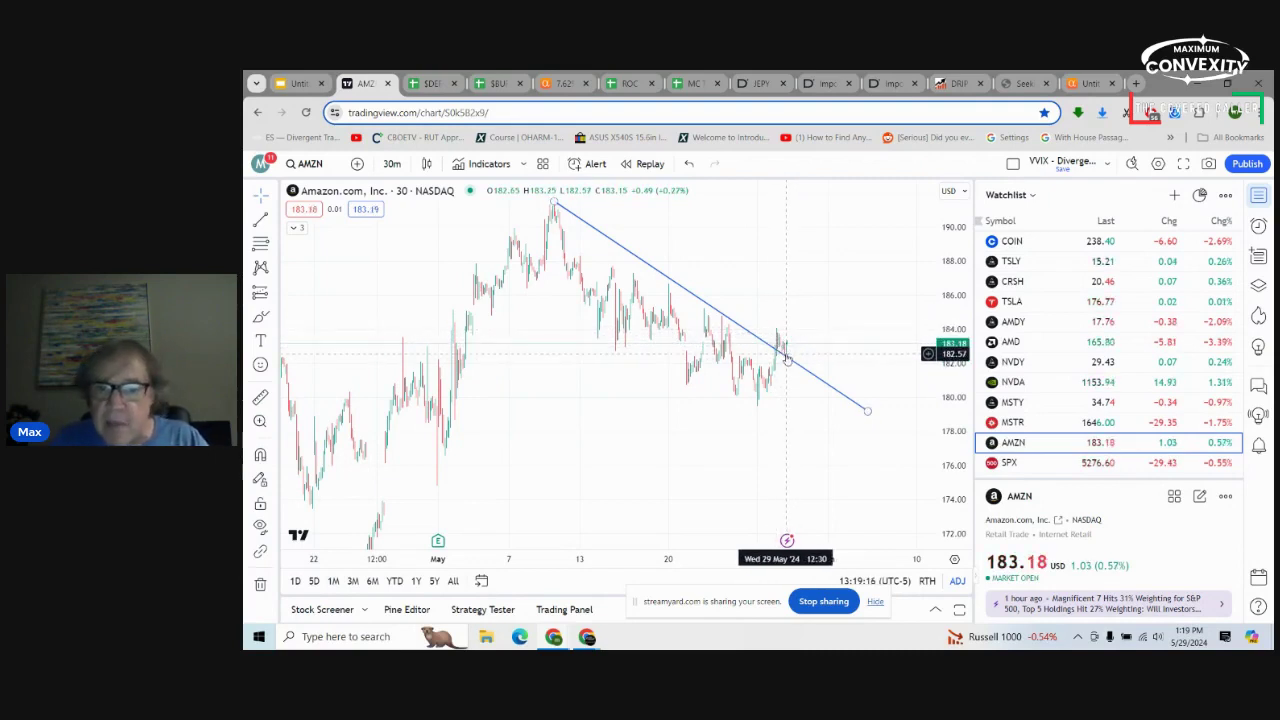
scroll(875, 349, "up", 4)
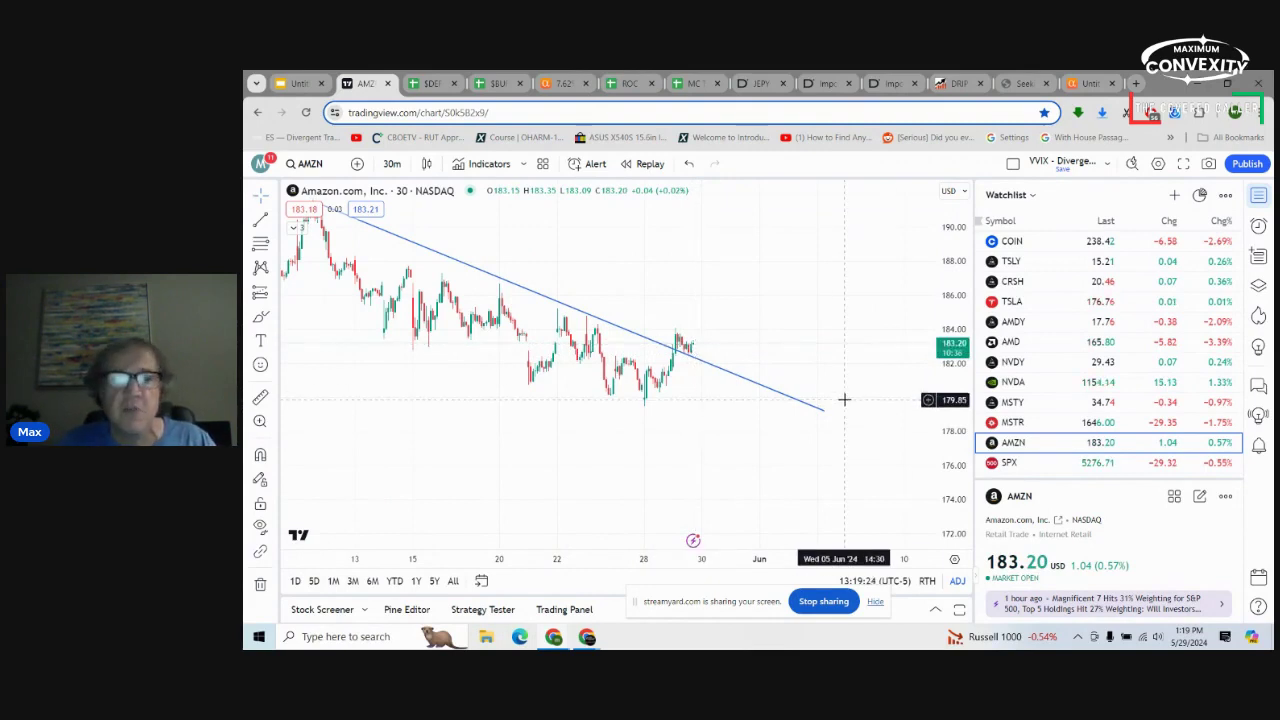
scroll(850, 452, "down", 2)
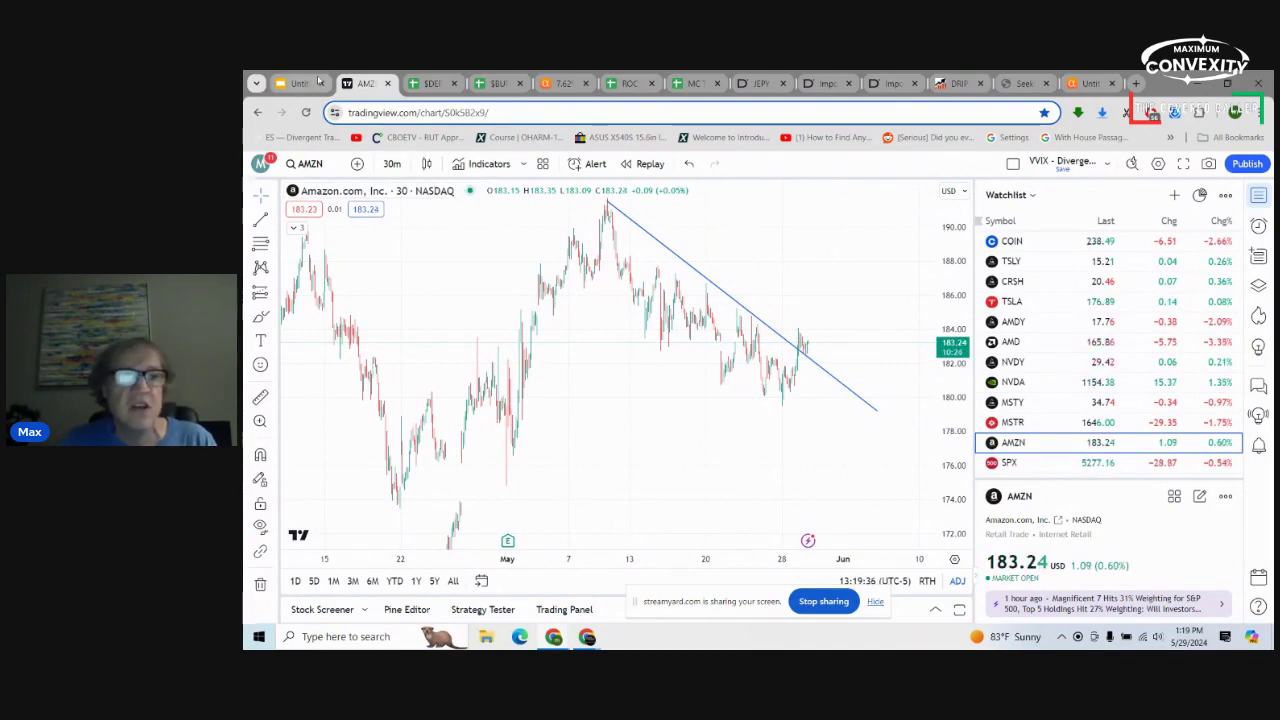
- Switch to the StreamYard Studio window that is recording the Mid Day Update
key("super+Tab")
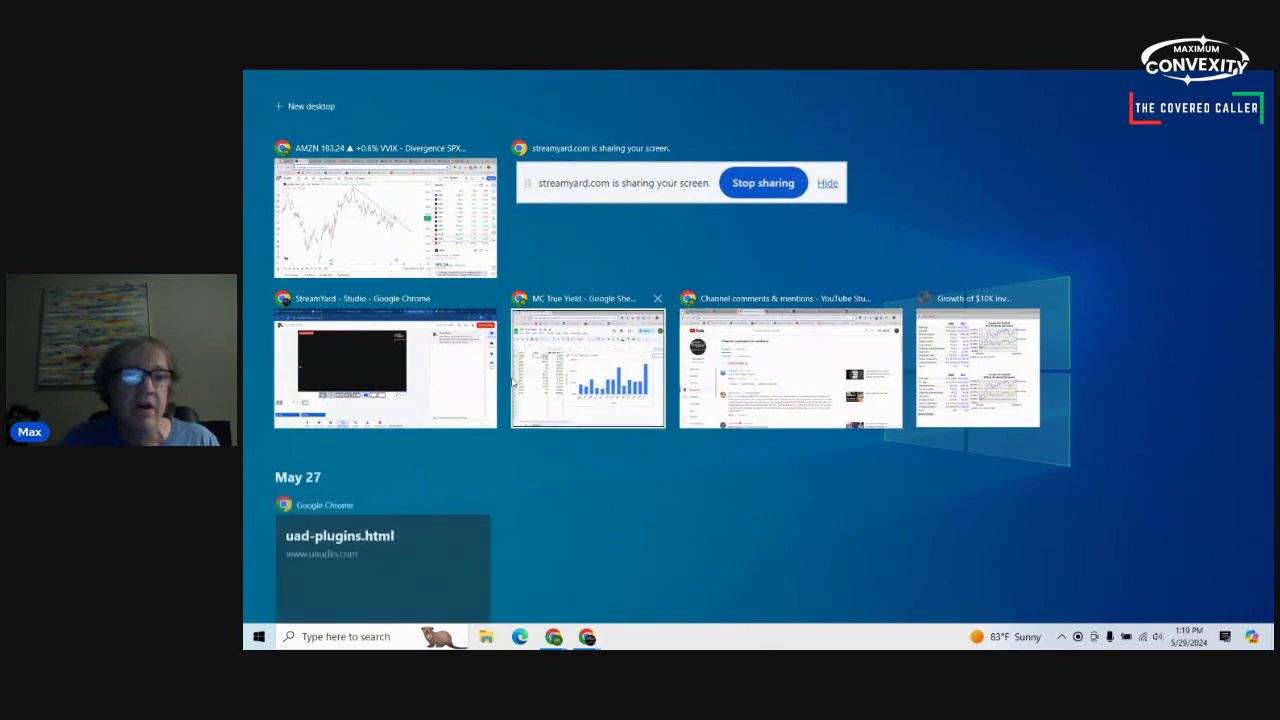
left_click(385, 368)
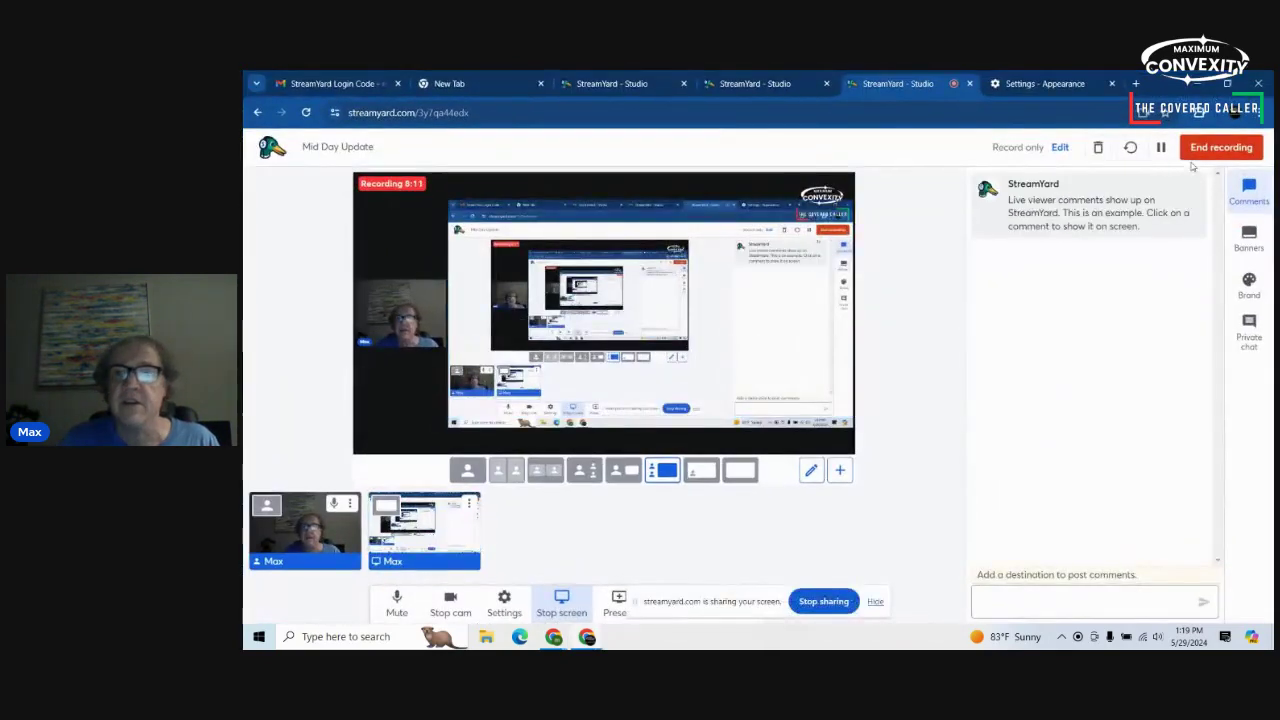